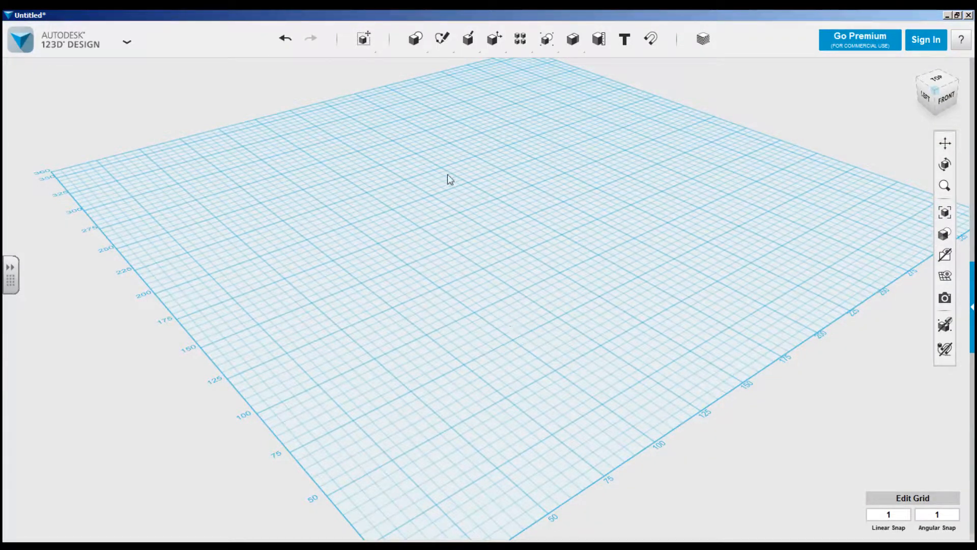
Insert a box 80 long, 80 wide and 19 high on the grid.
mouse_move(417, 46)
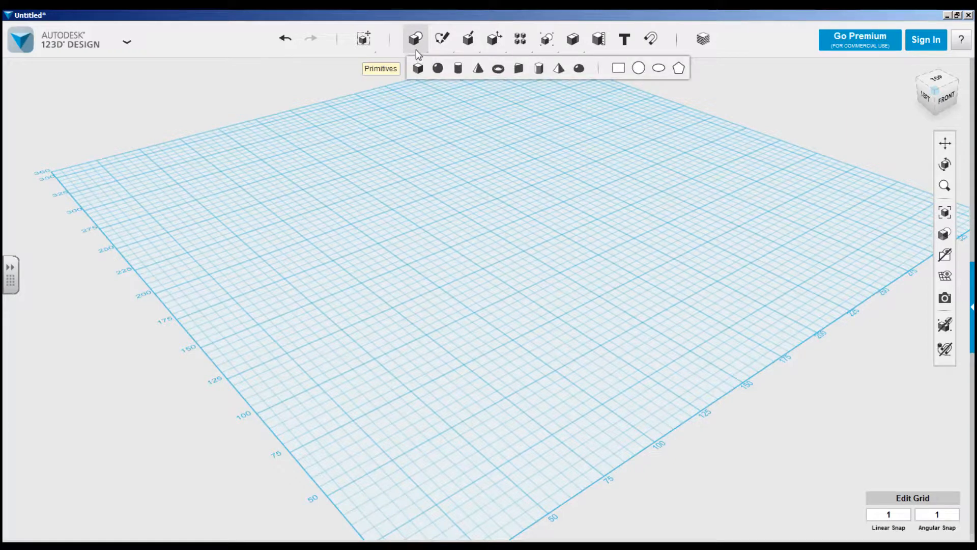
left_click(418, 69)
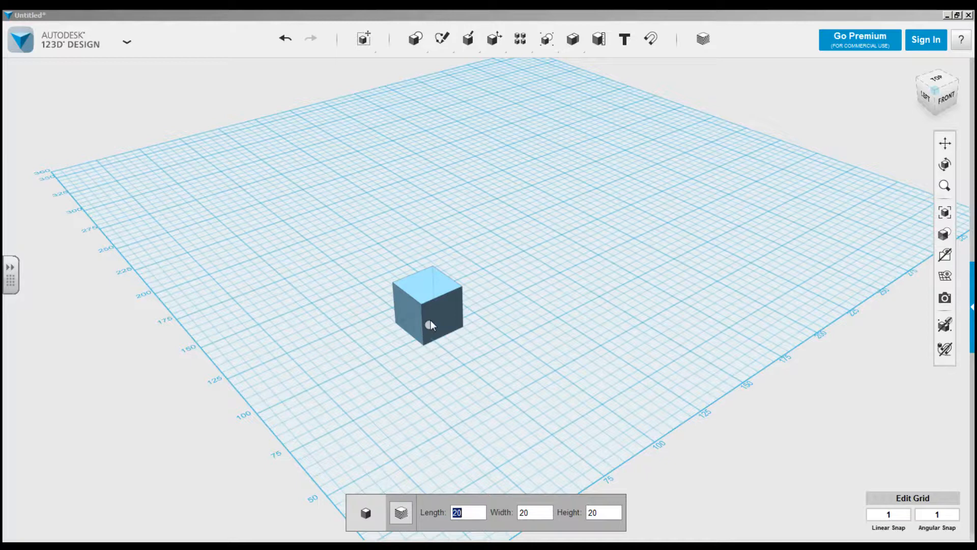
type("80")
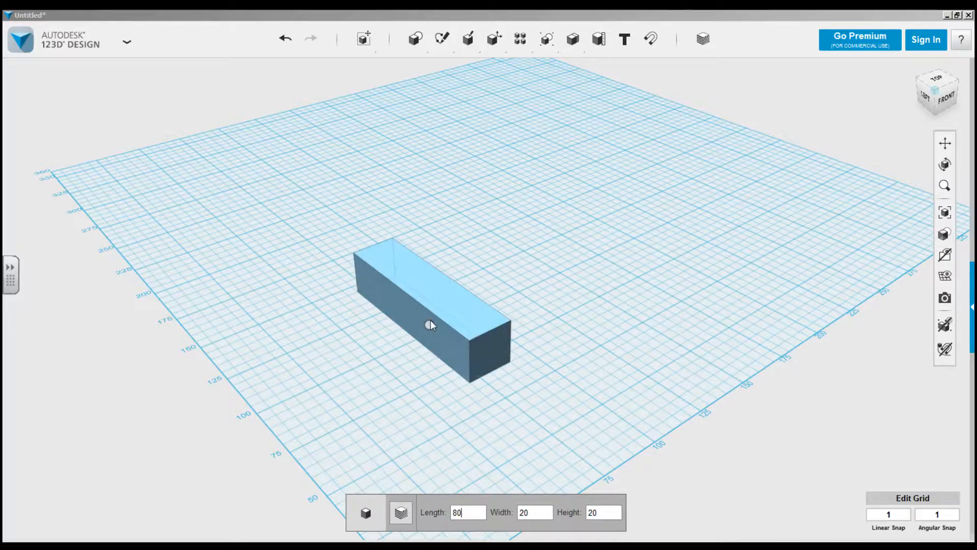
key("Tab")
type("80")
key("Tab")
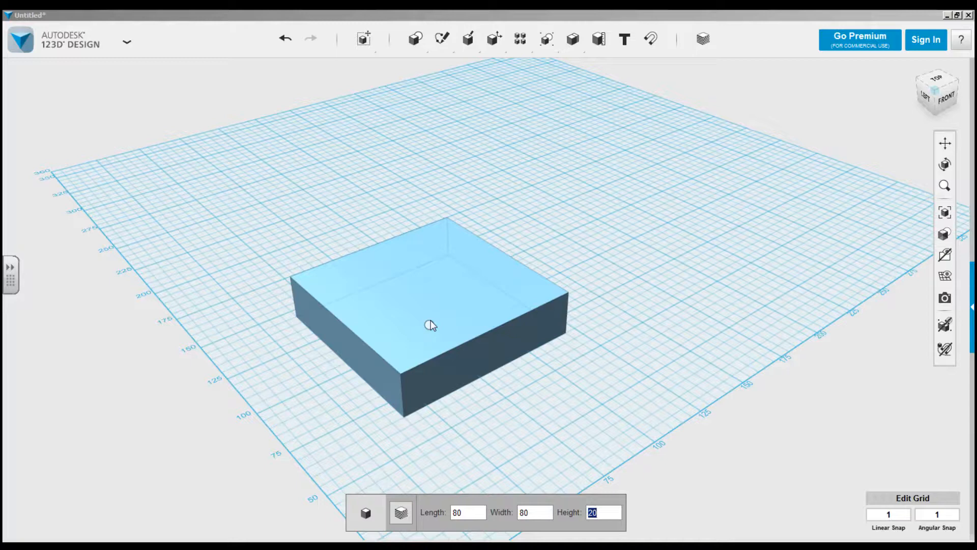
type("19")
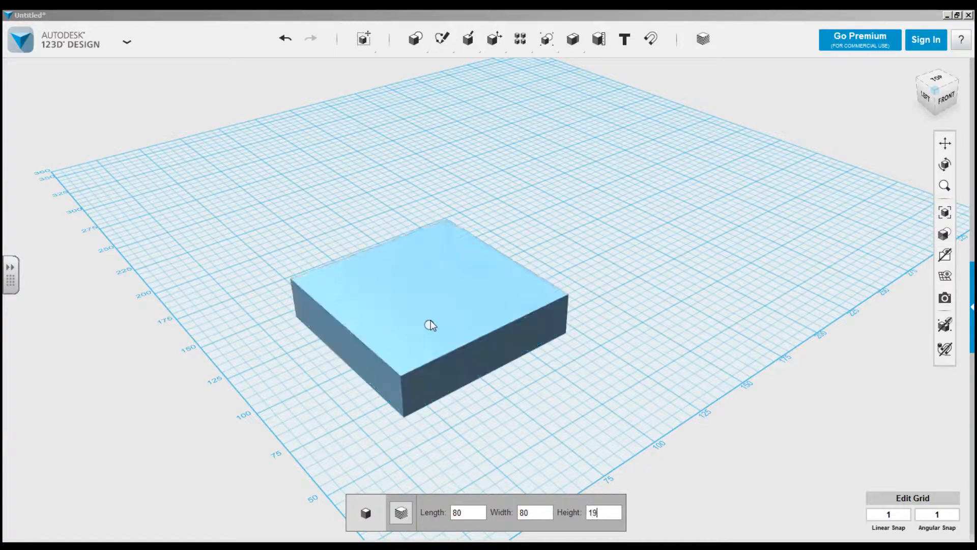
left_click(430, 325)
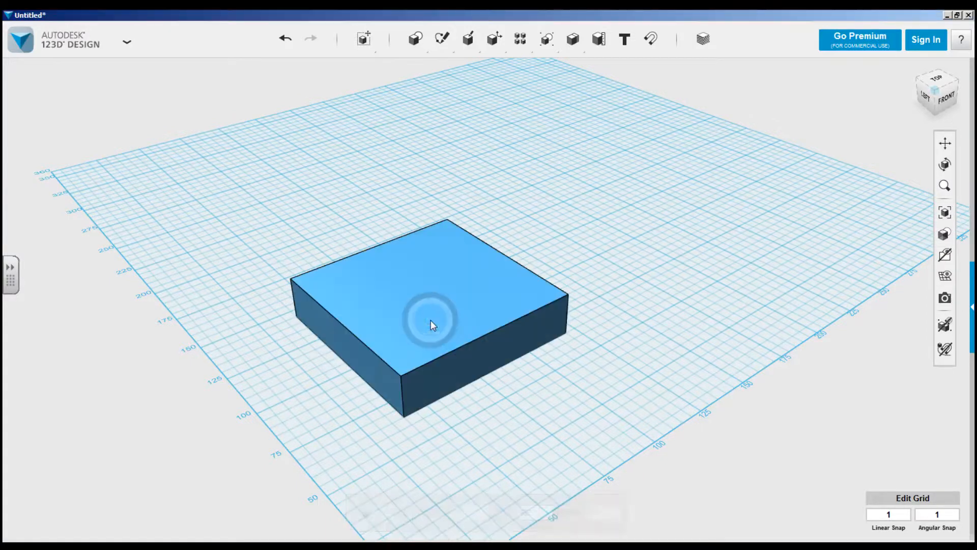
Place a cylinder with radius 30 and height 19 on the back corner of the box's top face.
mouse_move(415, 40)
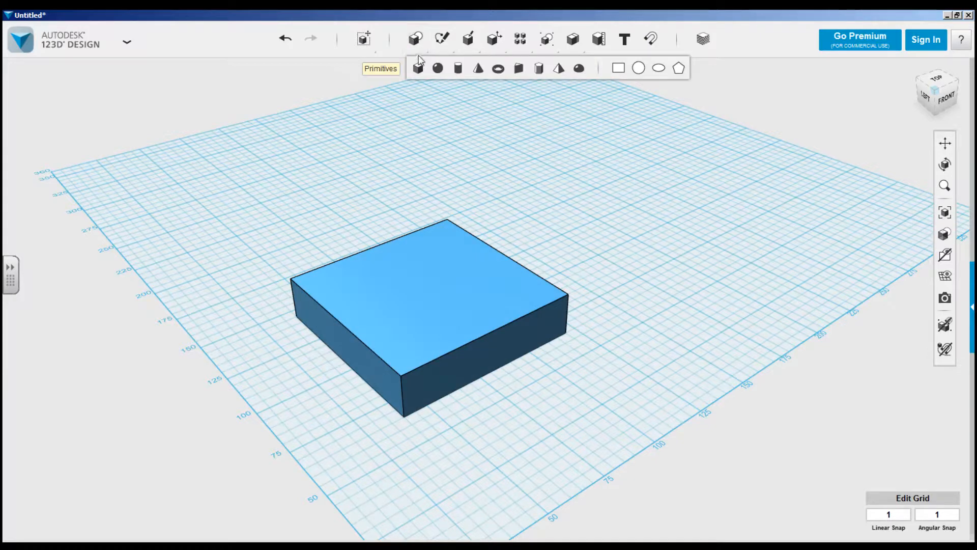
left_click(459, 69)
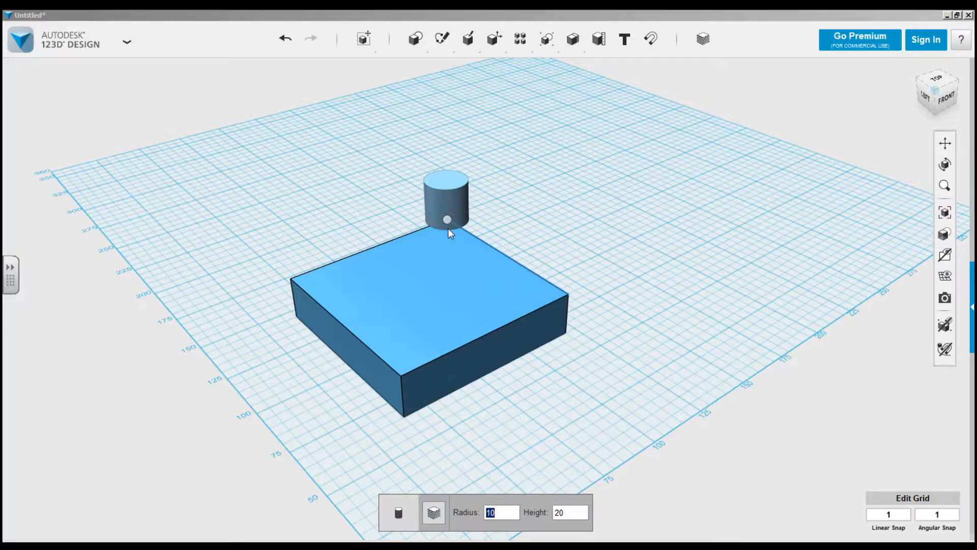
type("30")
key("Tab")
type("19")
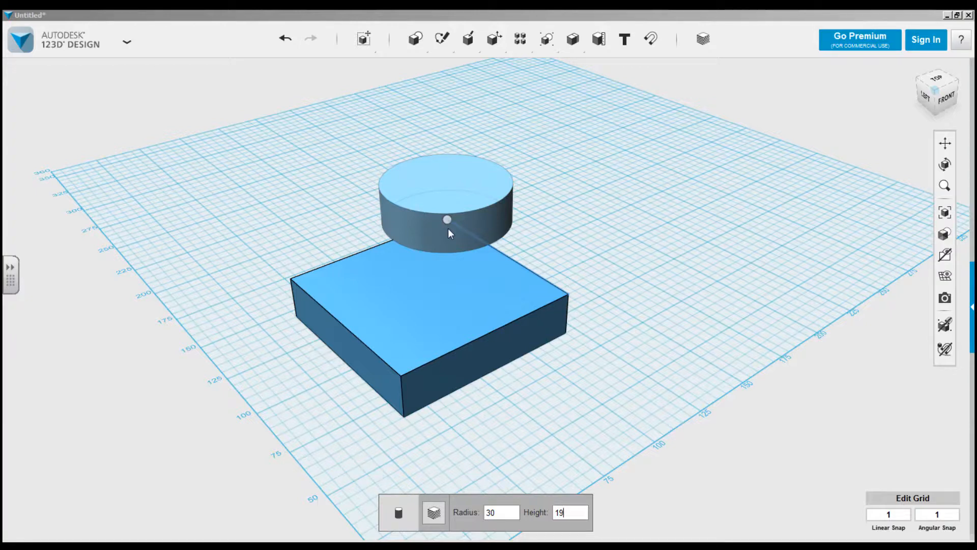
left_click(448, 228)
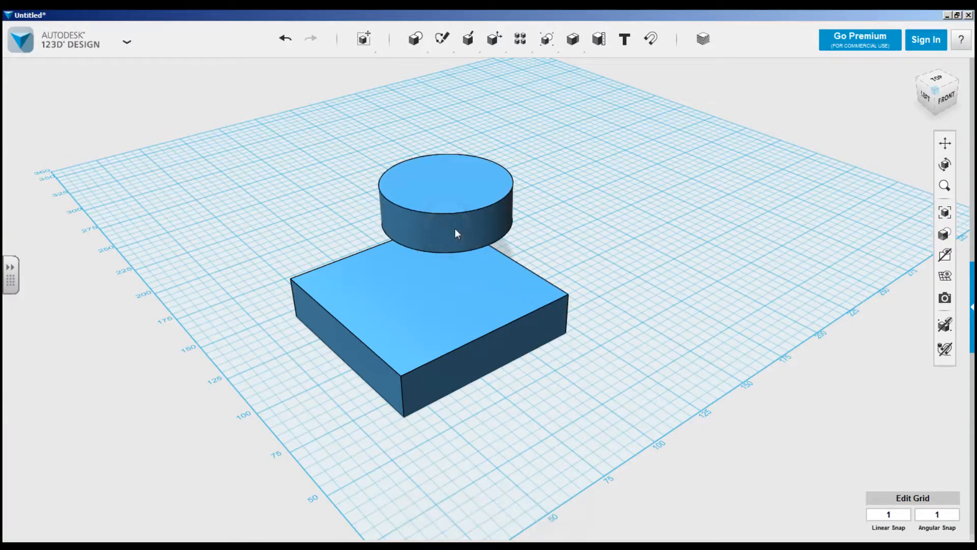
Place a triangular wedge with radius 50 and height 19 on top of the cylinder.
mouse_move(422, 42)
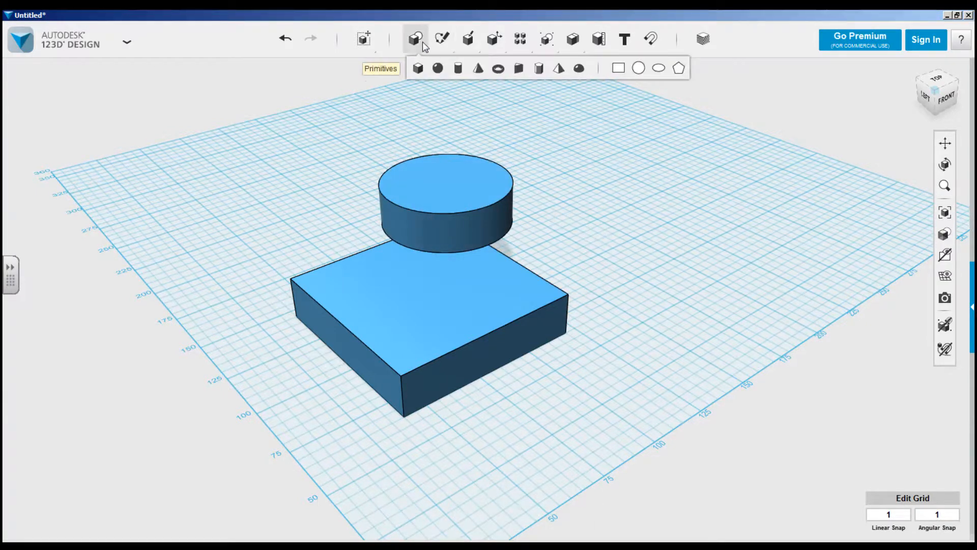
left_click(520, 74)
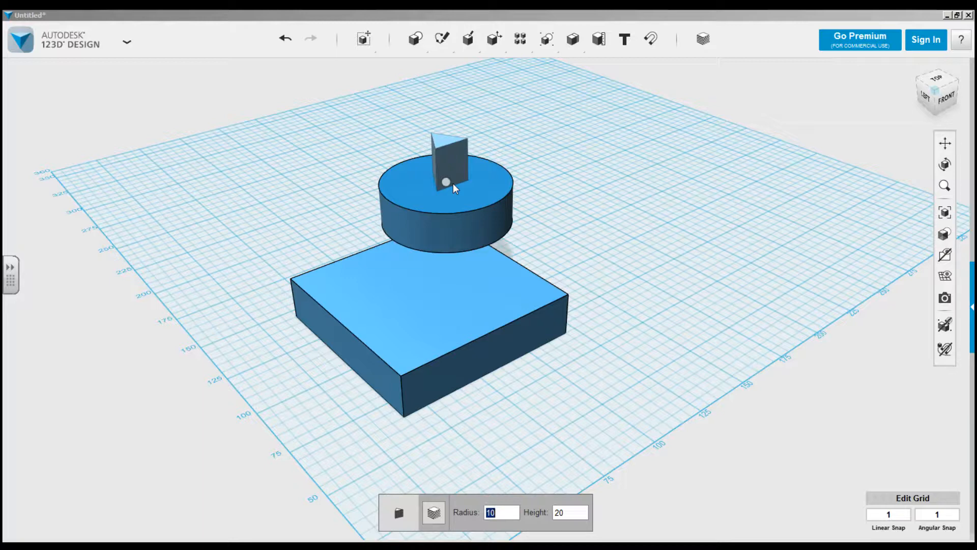
type("50")
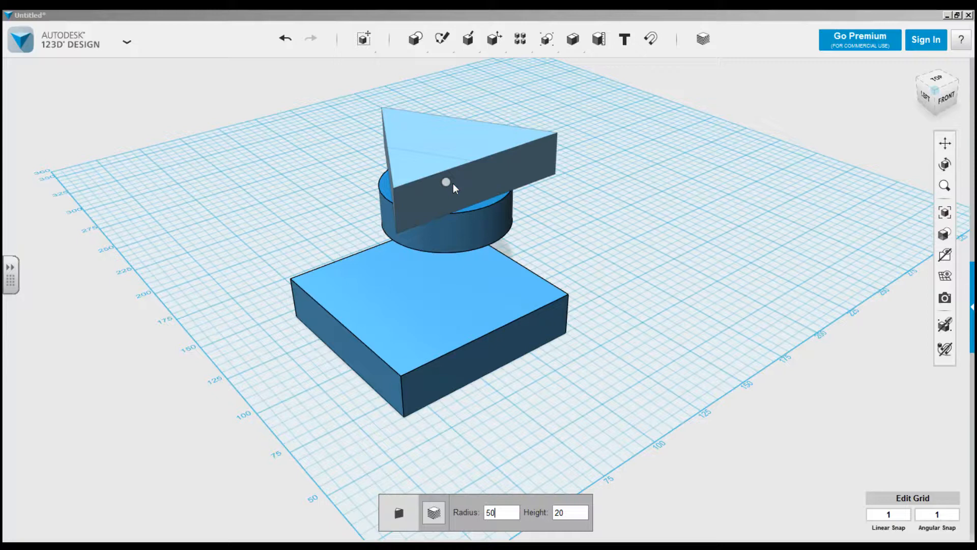
key("Tab")
type("19")
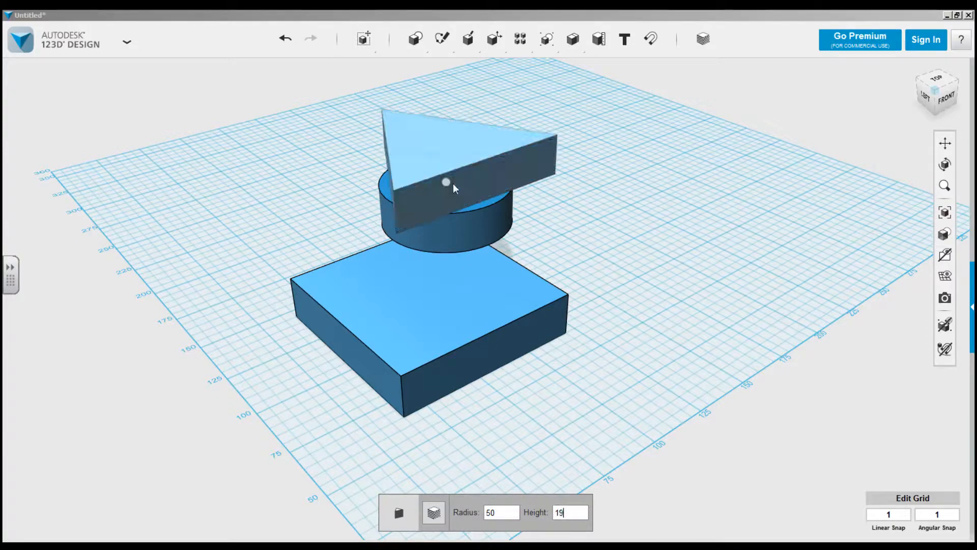
left_click(453, 187)
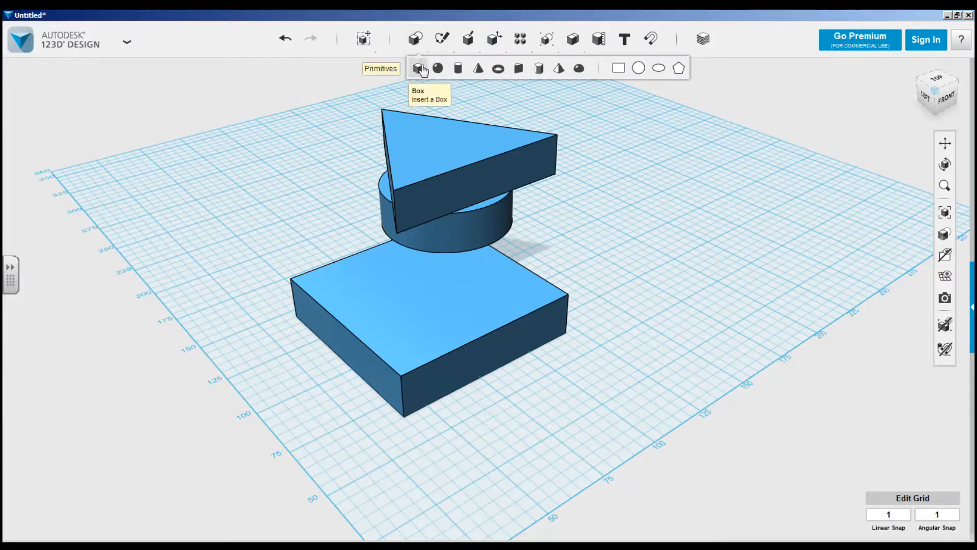
Place a six-sided prism with radius 40 and height 19 on top of the triangular wedge.
left_click(540, 70)
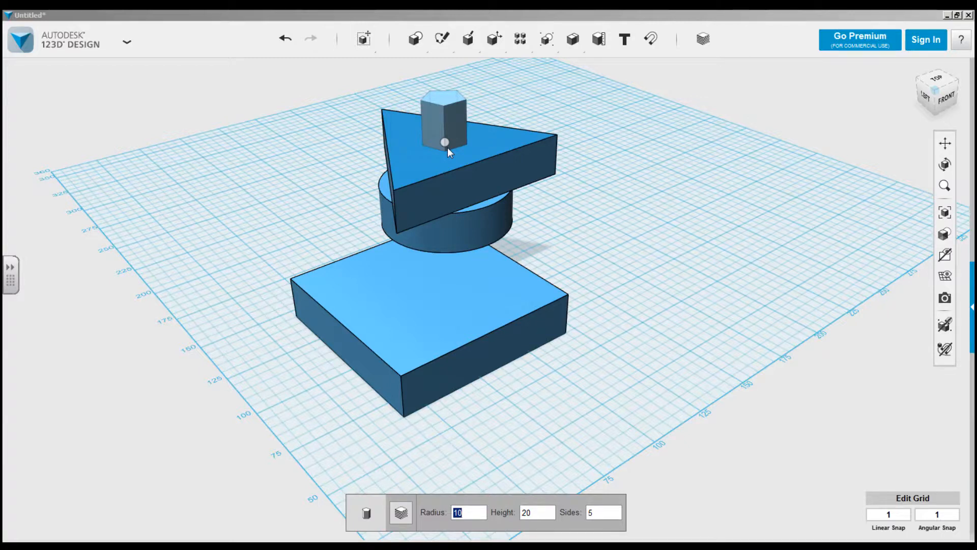
type("40")
key("Tab")
type("19")
key("Tab")
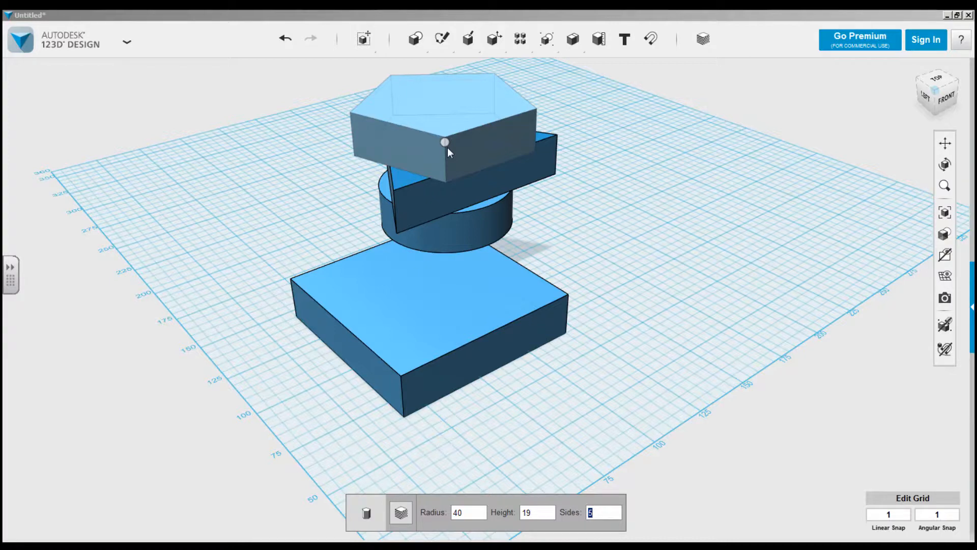
type("8")
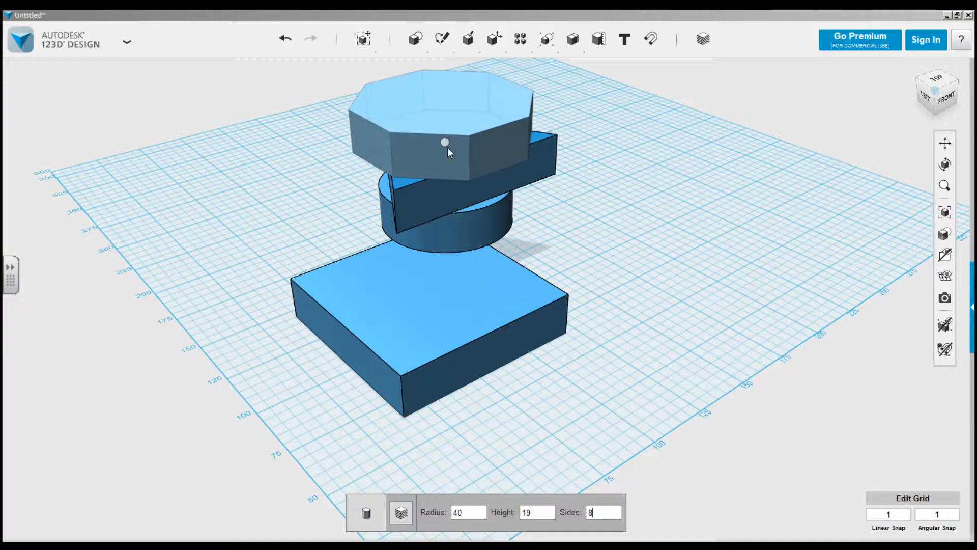
key("BackSpace")
type("5")
key("BackSpace")
type("6")
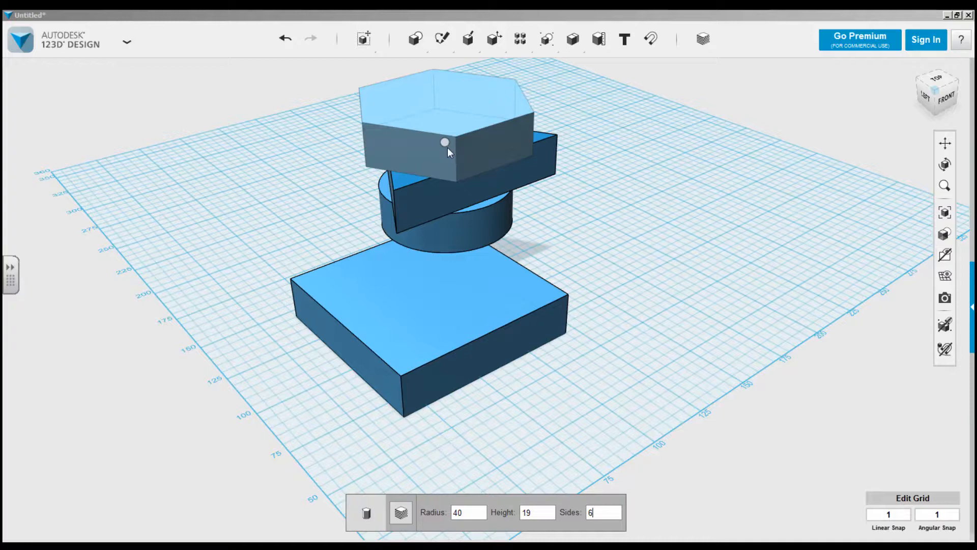
left_click(447, 148)
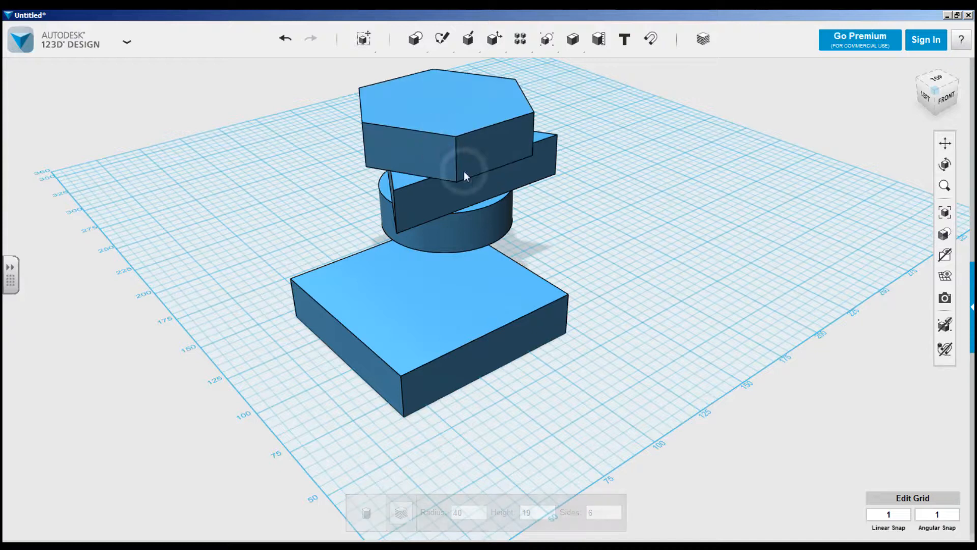
Sketch a large circle on the empty grid area beside the stacked solids.
scroll(604, 272, "down", 3)
middle_click_drag(604, 276, 420, 313)
scroll(420, 313, "up", 2)
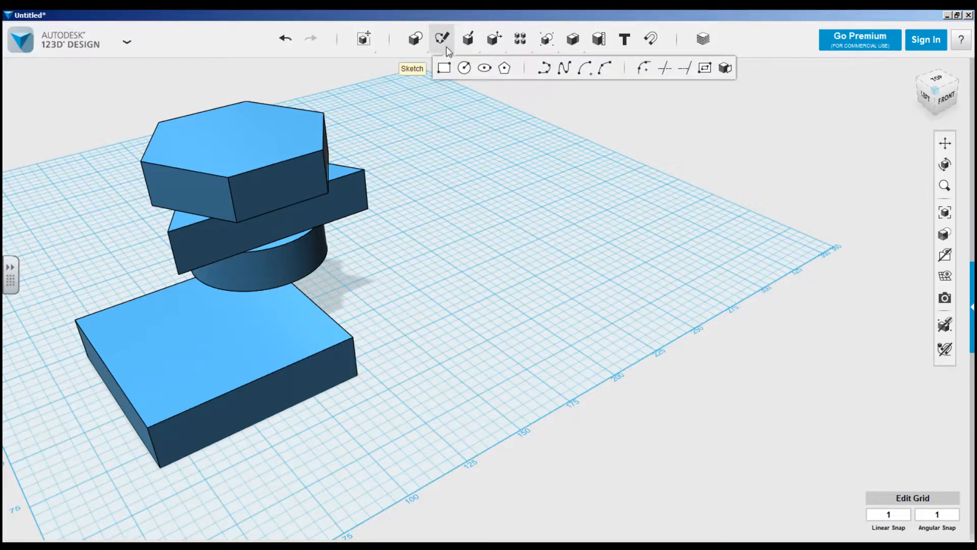
left_click(464, 67)
left_click(542, 256)
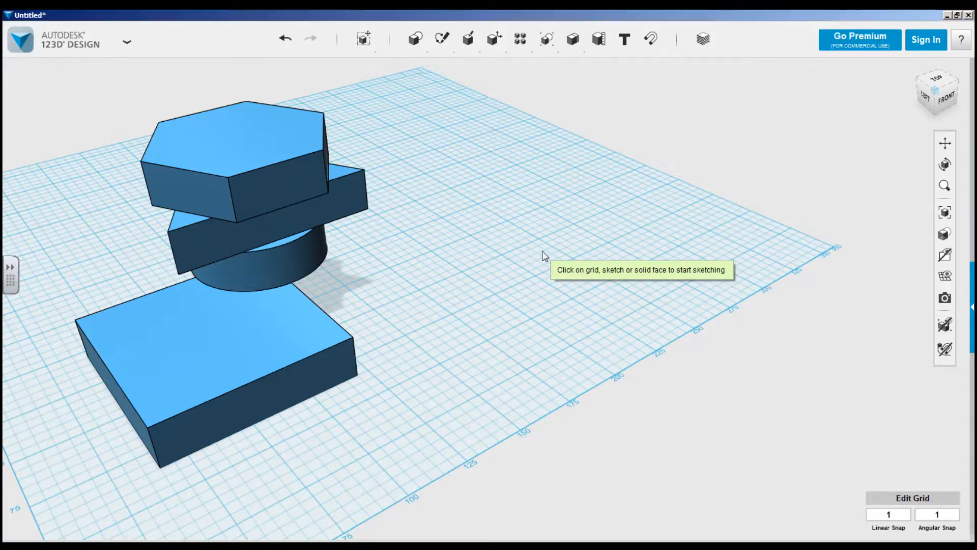
left_click(497, 293)
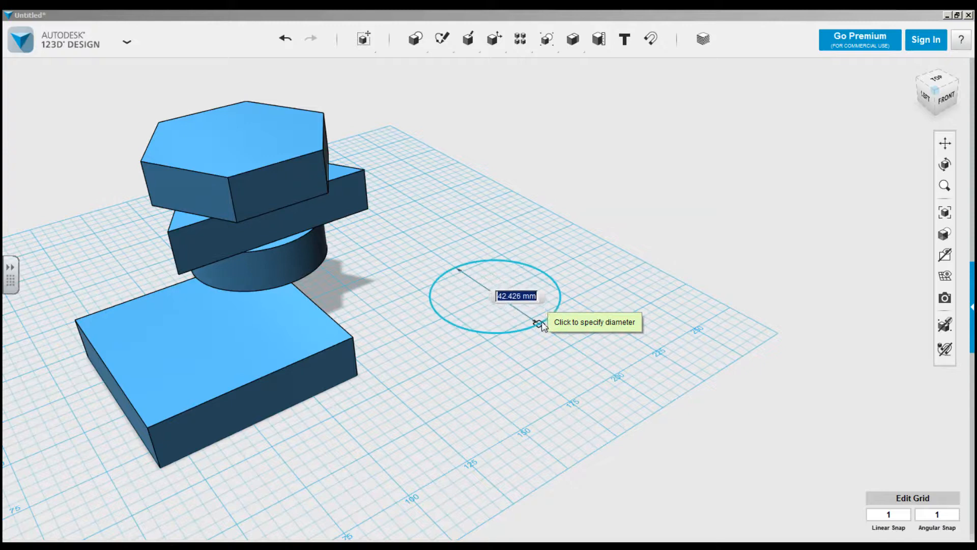
left_click(569, 345)
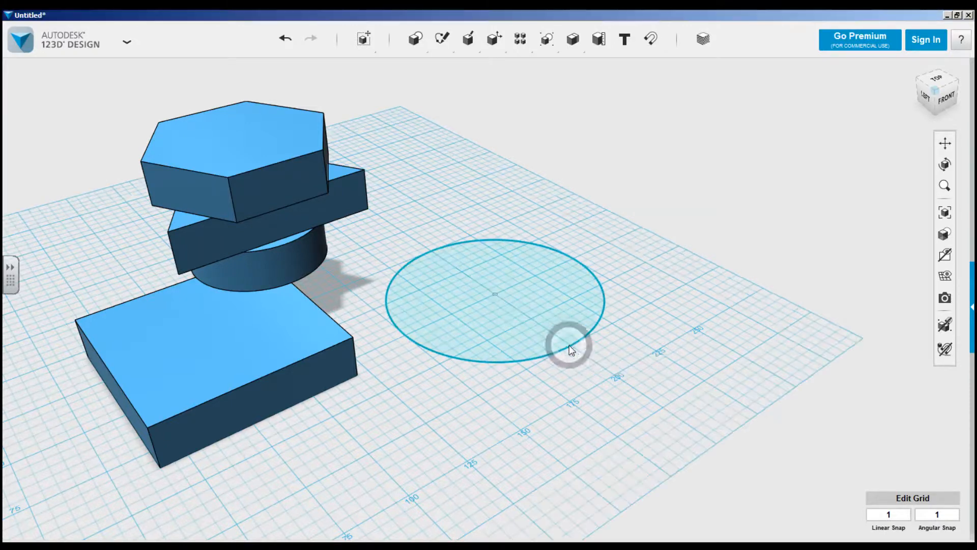
Add two straight lines to the circle sketch, running from its centre to the back edge to bound a sector.
mouse_move(445, 57)
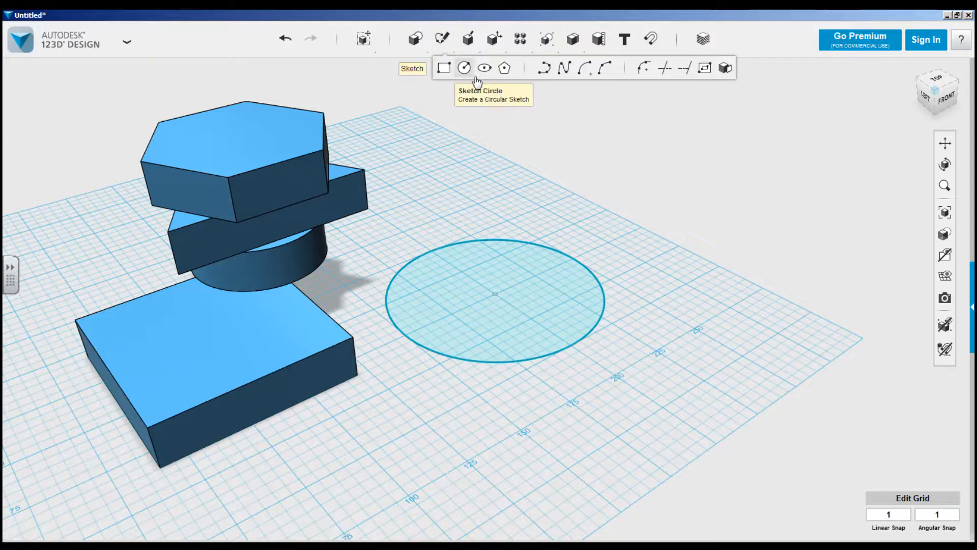
left_click(544, 72)
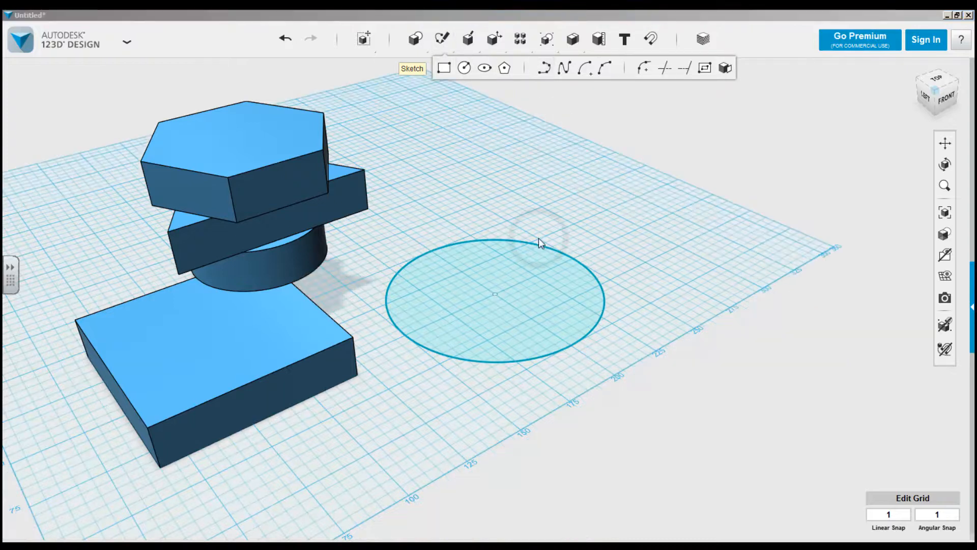
left_click(493, 295)
left_click(495, 295)
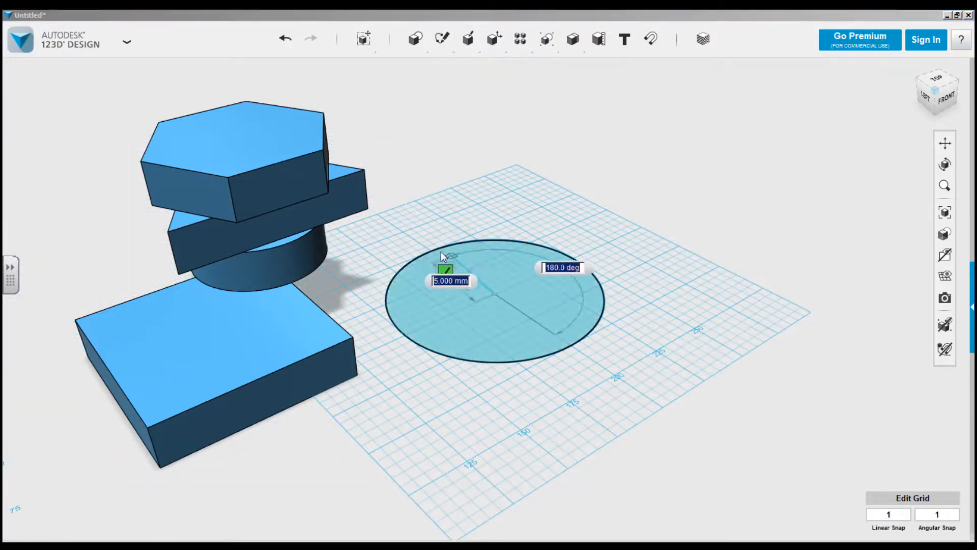
left_click(431, 251)
left_click(495, 295)
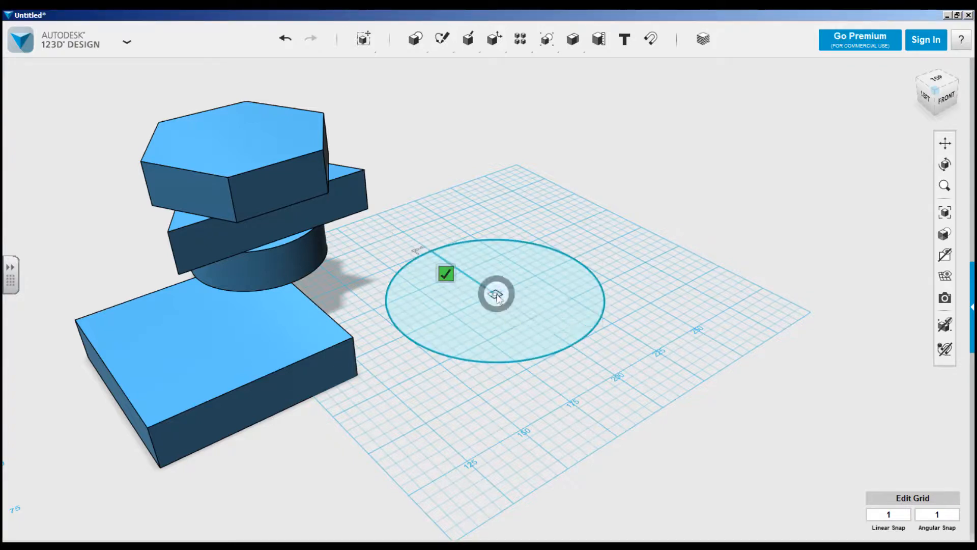
left_click(571, 259)
Sketch a concentric inner circle about 30 mm in diameter at the large circle's centre and finish the sketch.
mouse_move(443, 42)
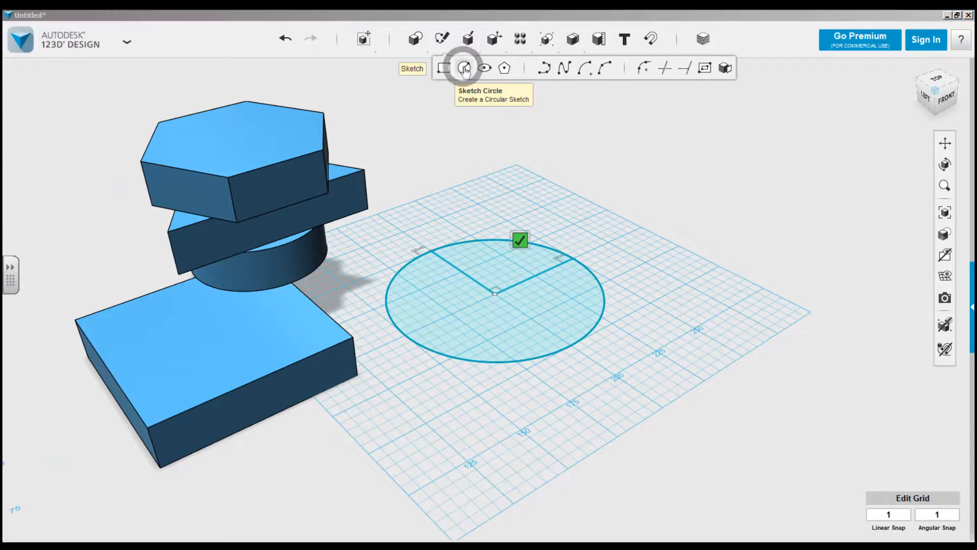
left_click(464, 67)
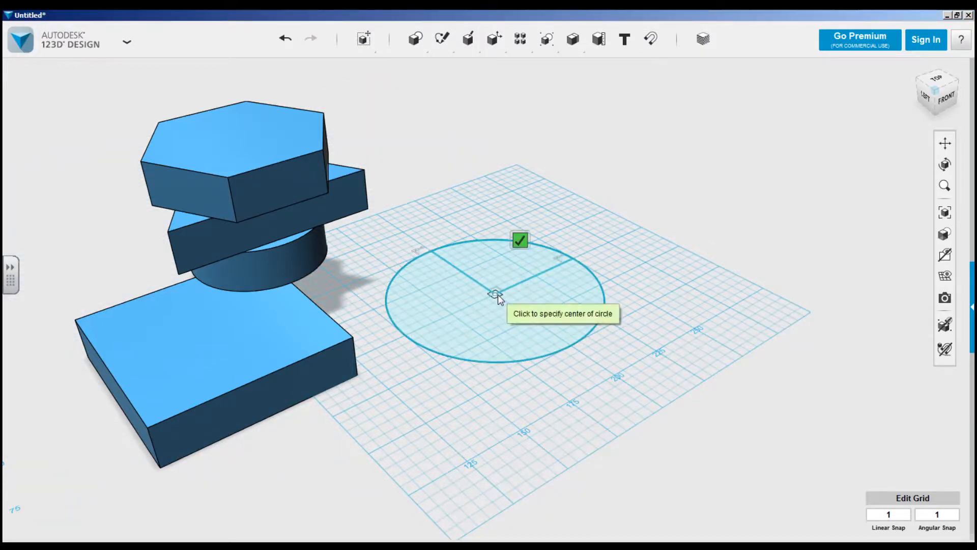
left_click(498, 295)
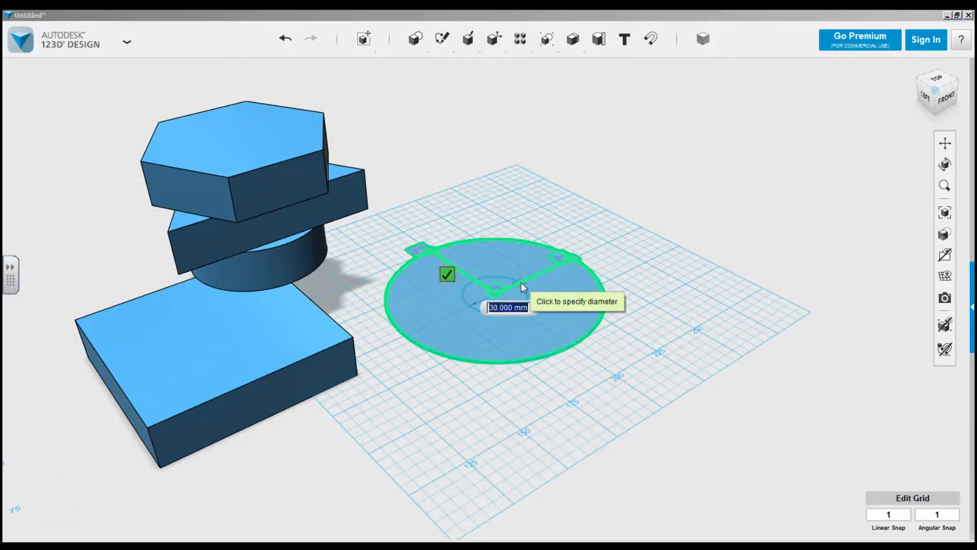
left_click(522, 283)
left_click(470, 262)
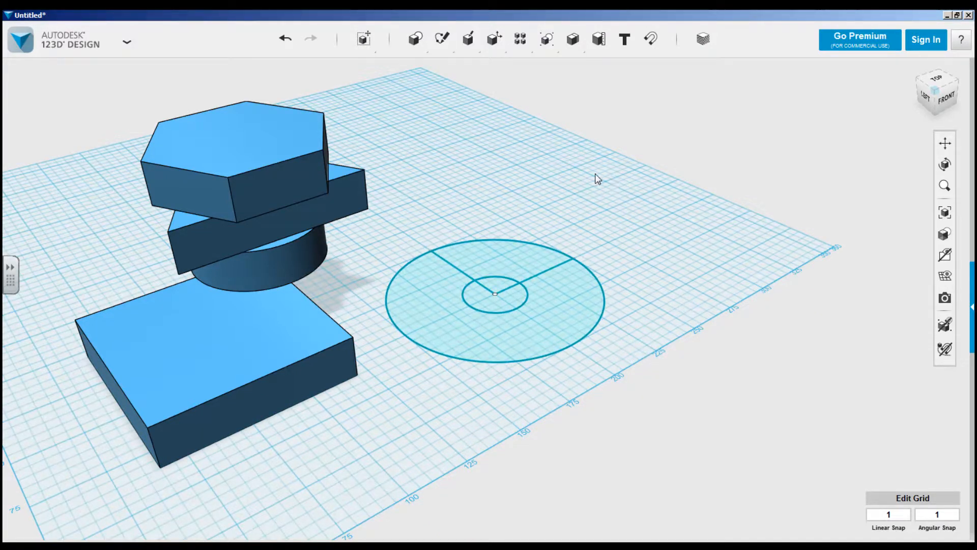
Extrude the back ring-segment region between the two circles and the two radial lines by 19 mm.
left_click(497, 255)
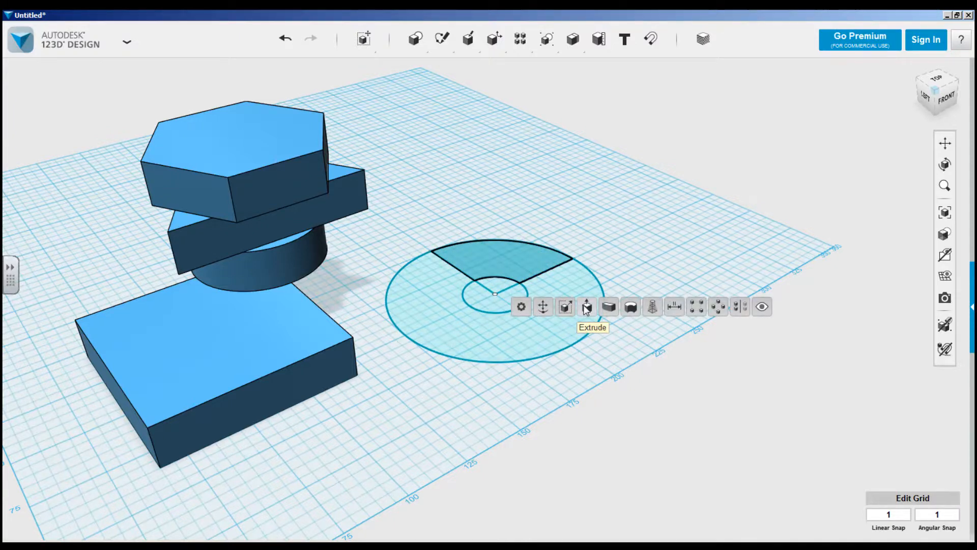
left_click(588, 307)
type("19")
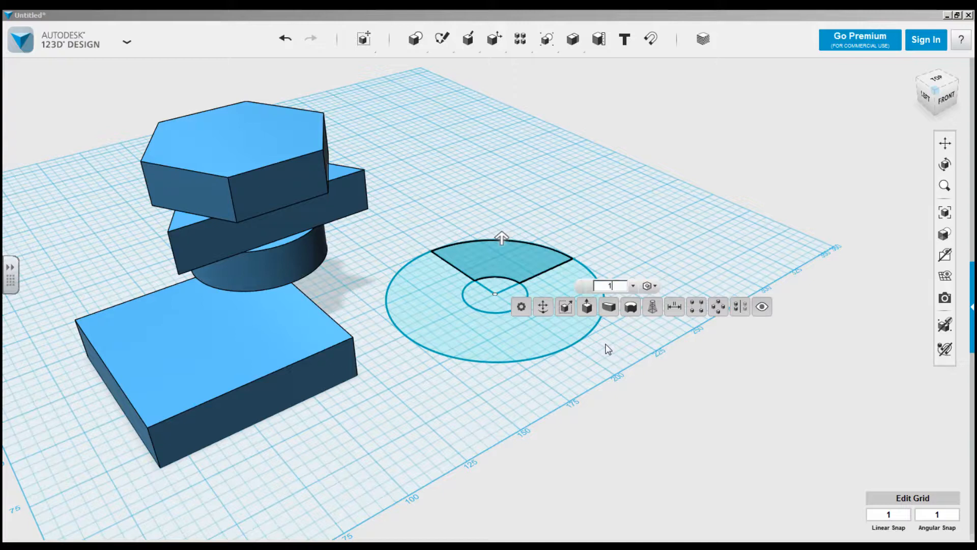
left_click(631, 194)
mouse_move(637, 199)
right_mouse_down()
mouse_move(632, 227)
mouse_move(634, 184)
right_mouse_up()
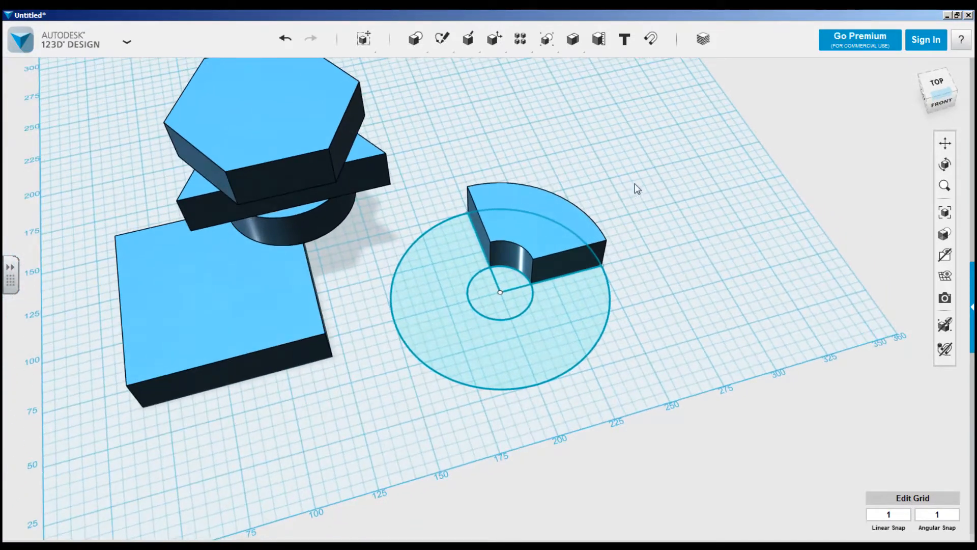
middle_click_drag(632, 188, 559, 246)
scroll(551, 204, "up", 1)
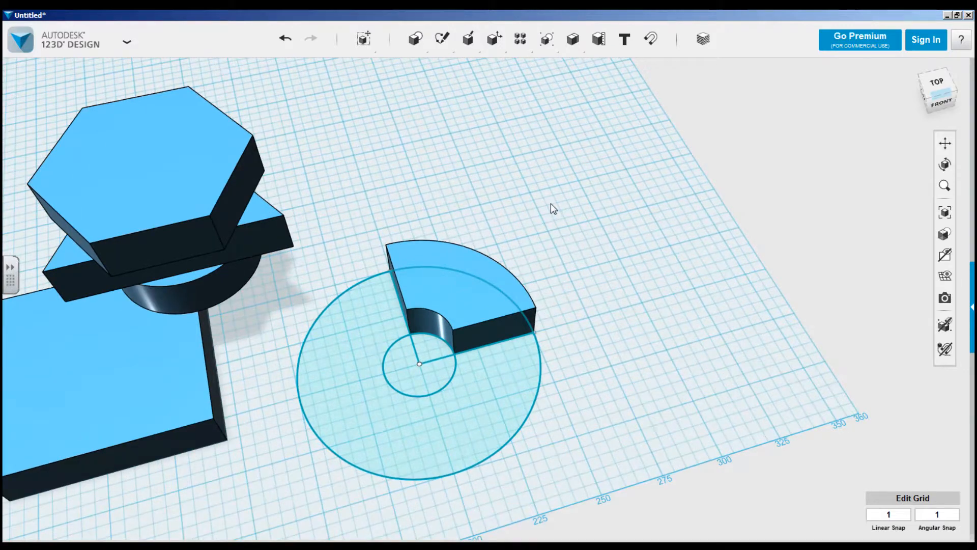
scroll(551, 203, "down", 1)
Sketch a closed four-sided polyline with two parallel long sides on the empty grid area behind the ring segment.
mouse_move(442, 39)
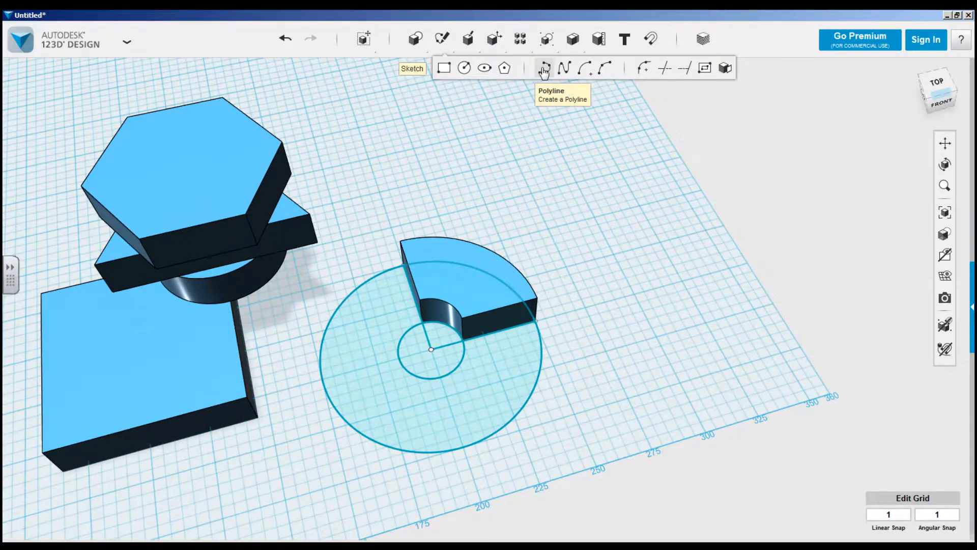
middle_click_drag(528, 160, 552, 253)
left_click(385, 260)
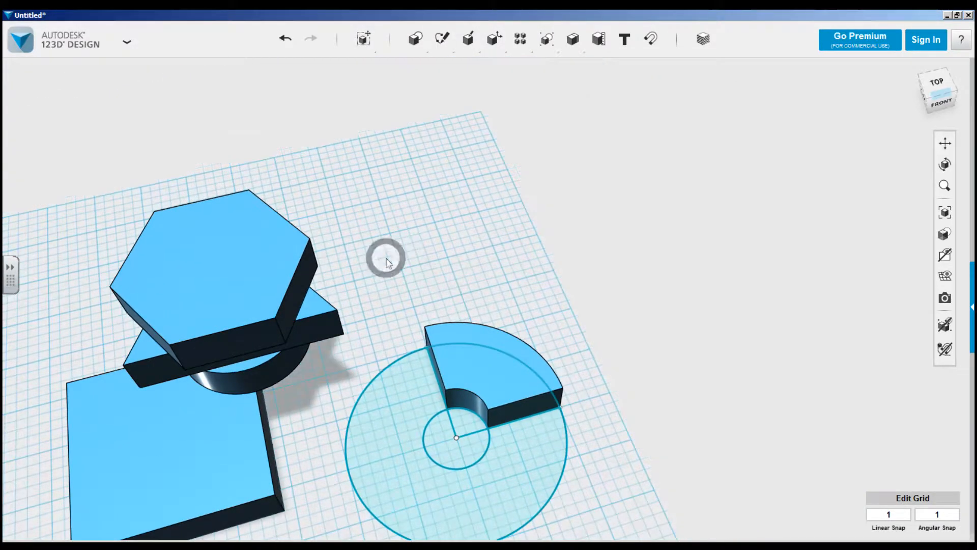
left_click(356, 281)
left_click(537, 235)
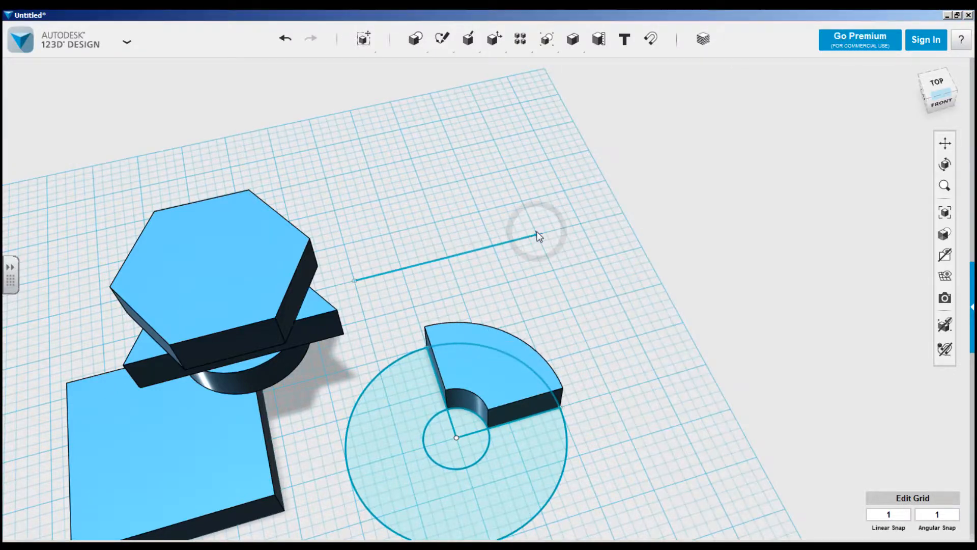
left_click(479, 147)
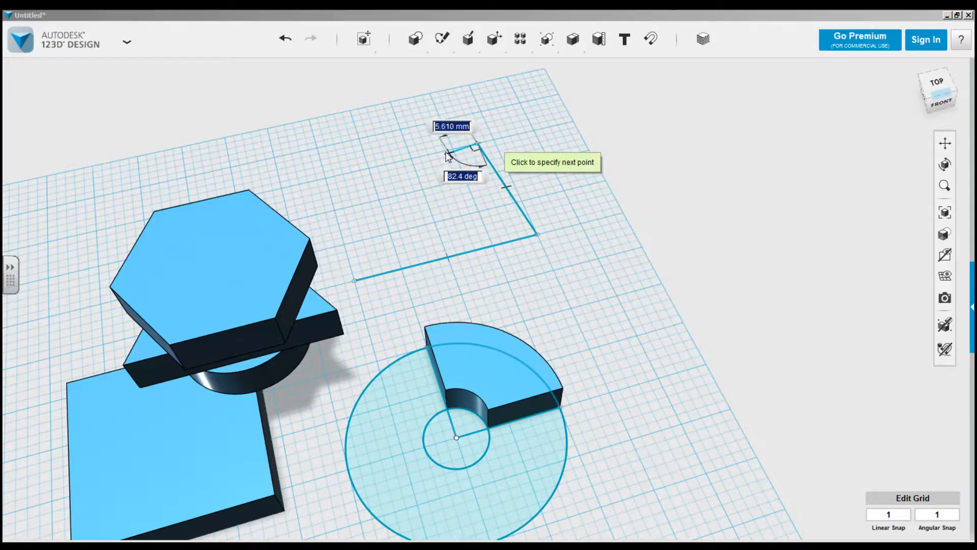
left_click(341, 176)
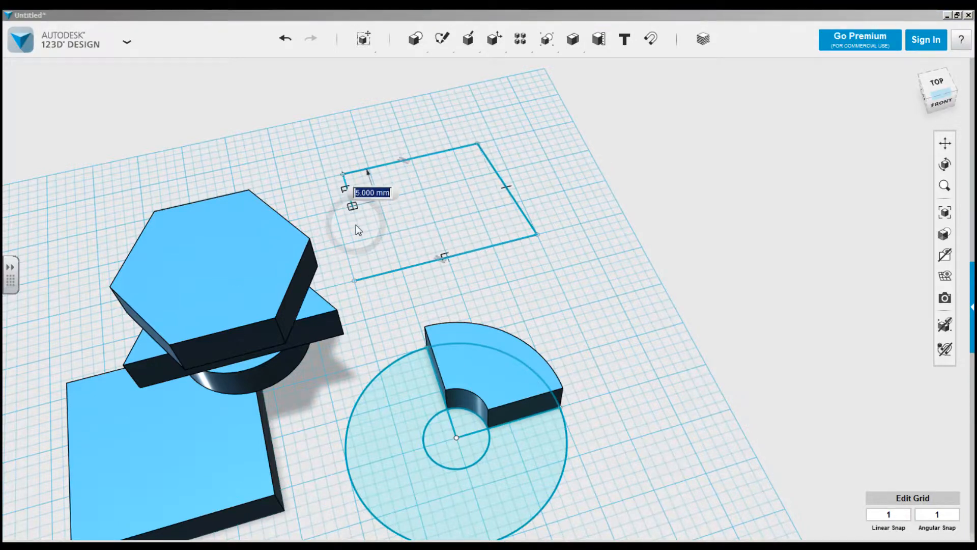
left_click(356, 281)
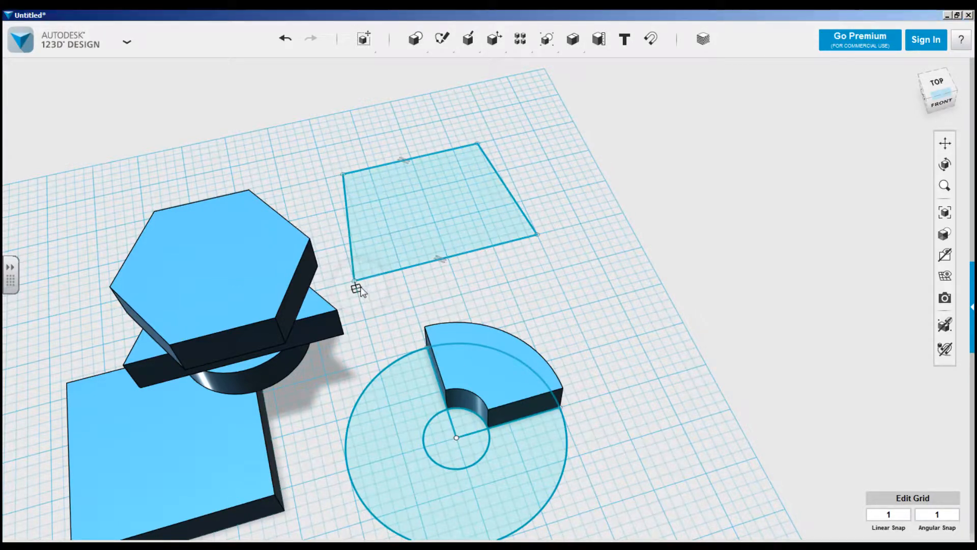
key("Escape")
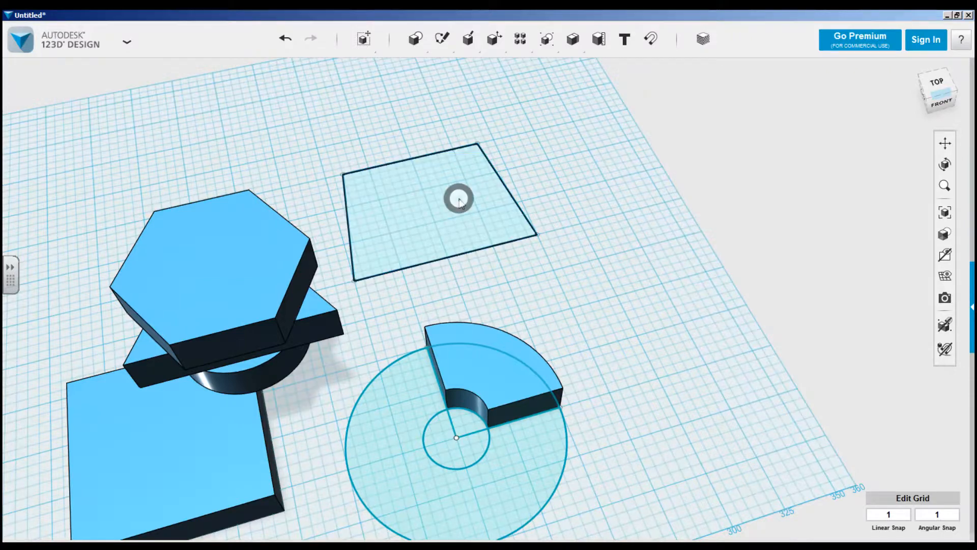
Extrude the four-sided polyline profile to the same 19 mm height as the ring segment.
left_click(458, 197)
left_click(545, 251)
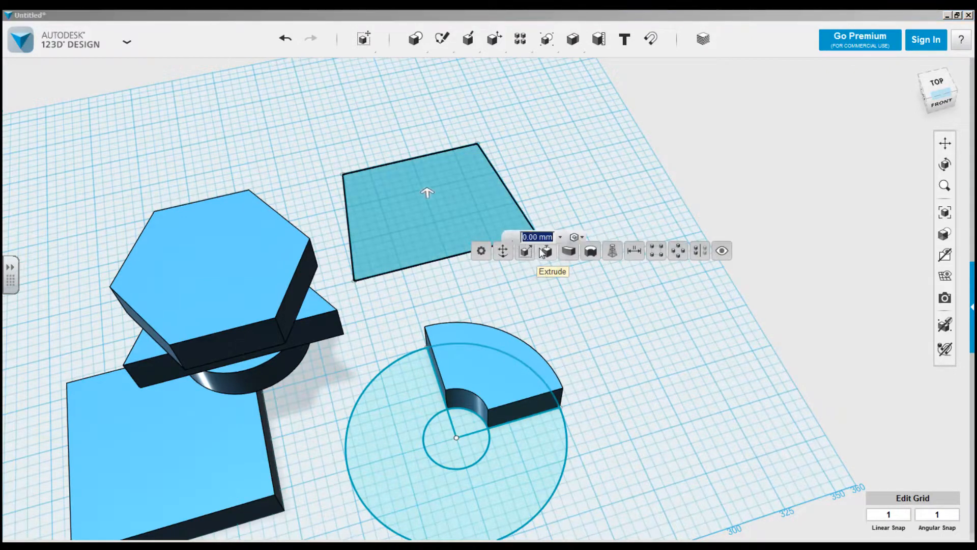
type("10")
left_click(591, 162)
right_click_drag(594, 198, 626, 194)
Sketch a 100 by 50 mm rectangle on the grid in front of the square block, starting at the origin.
mouse_move(441, 42)
left_click(444, 69)
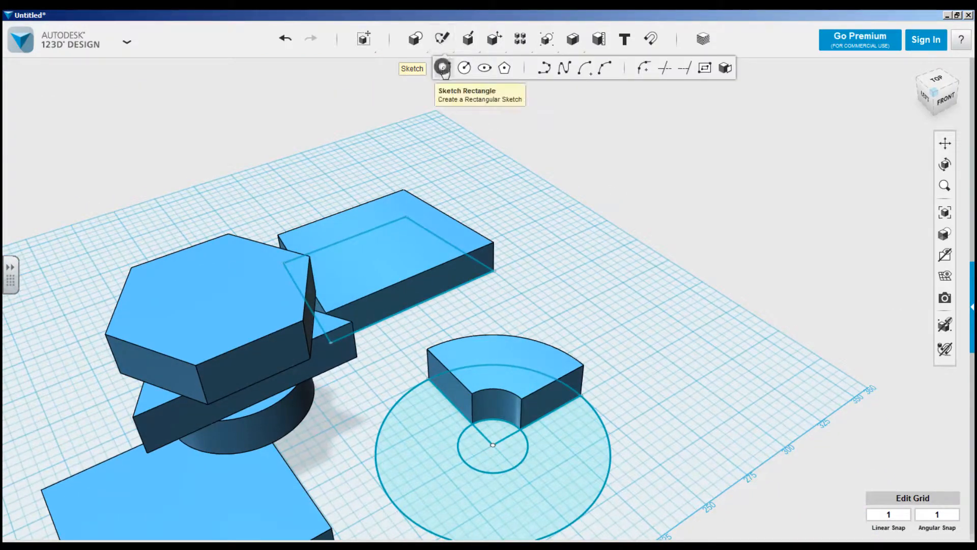
left_click(565, 288)
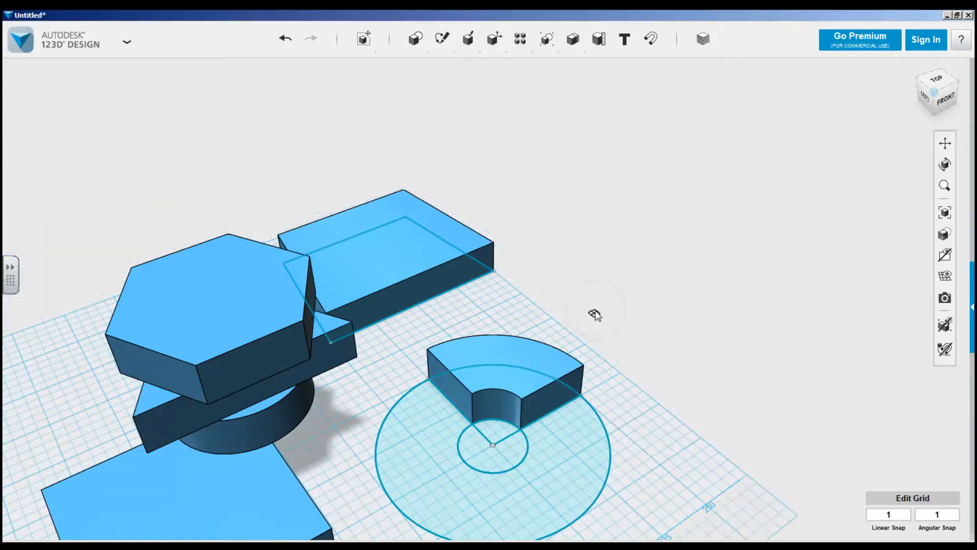
middle_click_drag(340, 318, 316, 133)
middle_click_drag(425, 418, 509, 248)
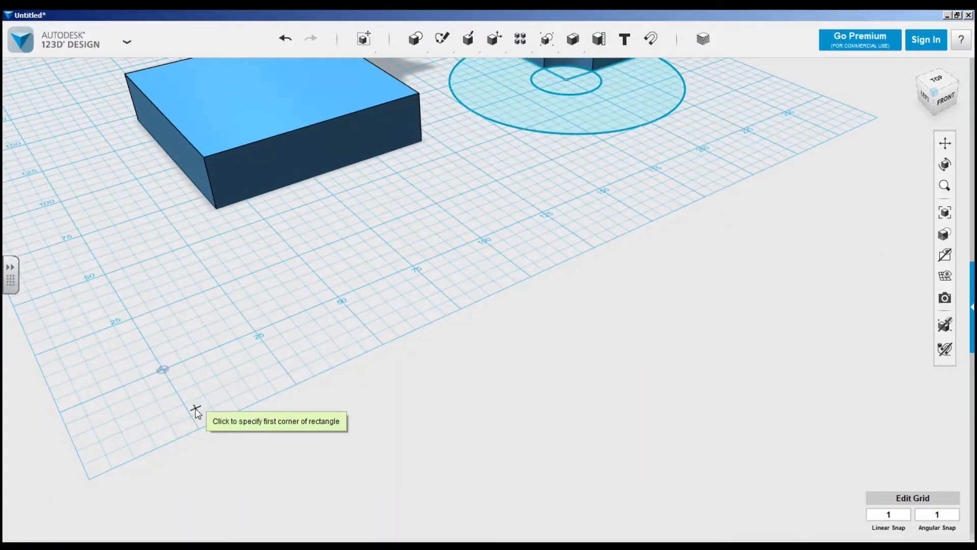
left_click(163, 370)
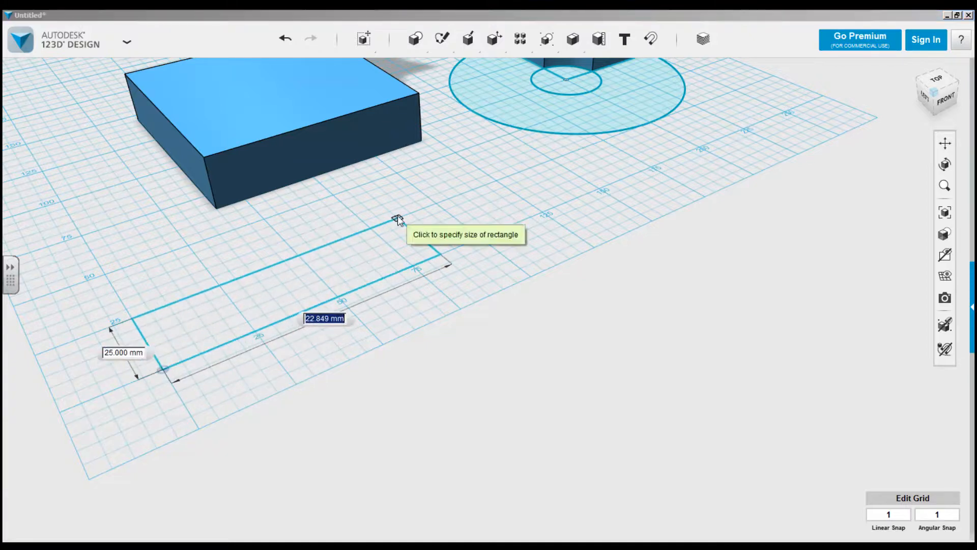
left_click(397, 174)
Add a 50 mm diameter circle to the rectangle sketch, centred on the midpoint of the front long edge, and finish the sketch.
mouse_move(442, 39)
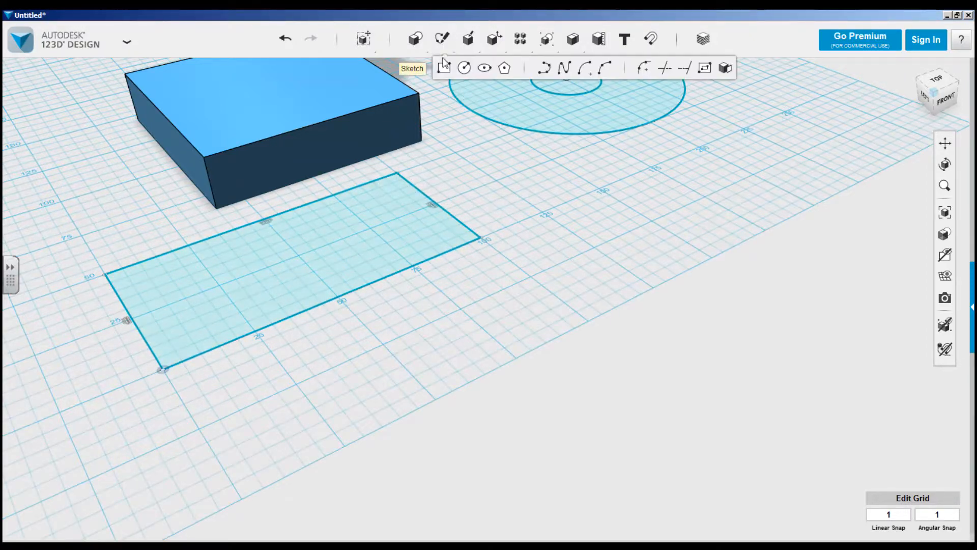
left_click(463, 69)
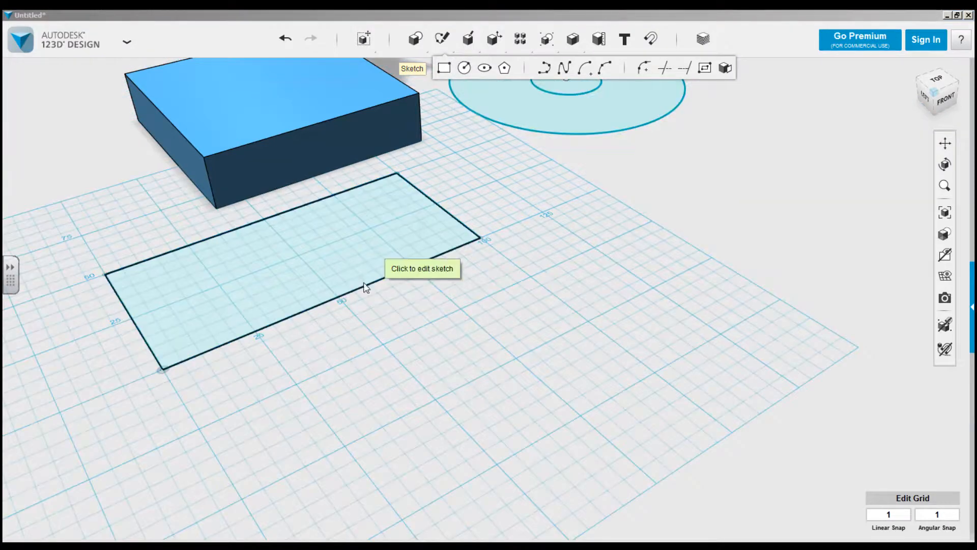
left_click(336, 298)
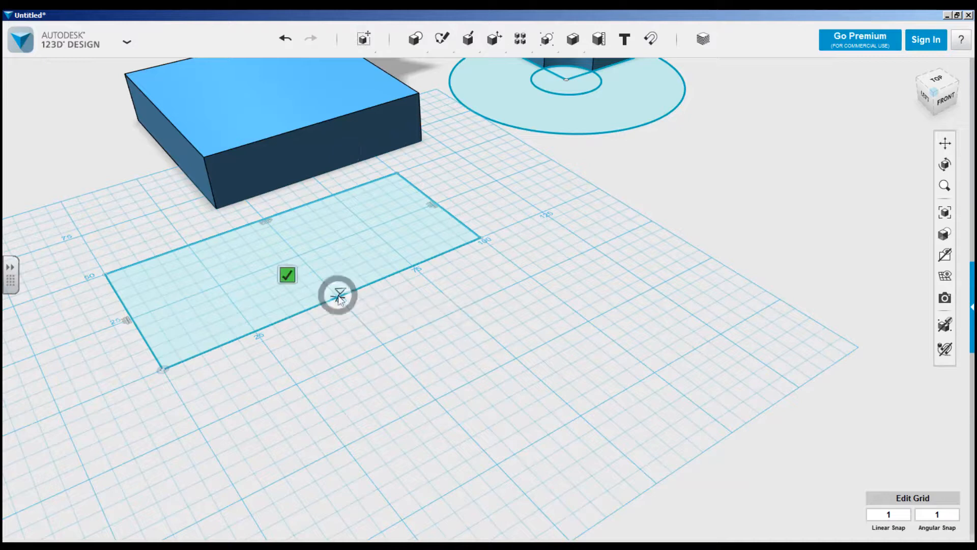
left_click(337, 297)
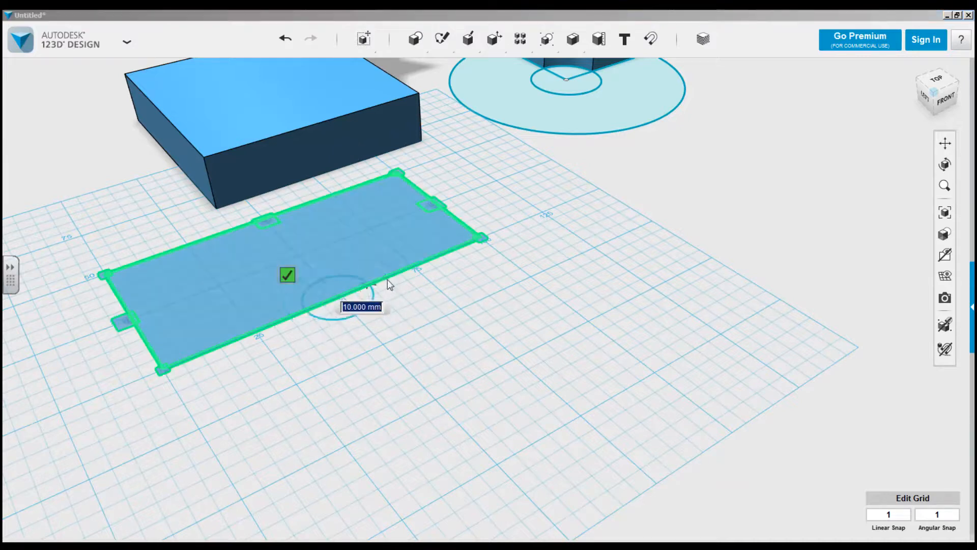
left_click(417, 269)
left_click(367, 247)
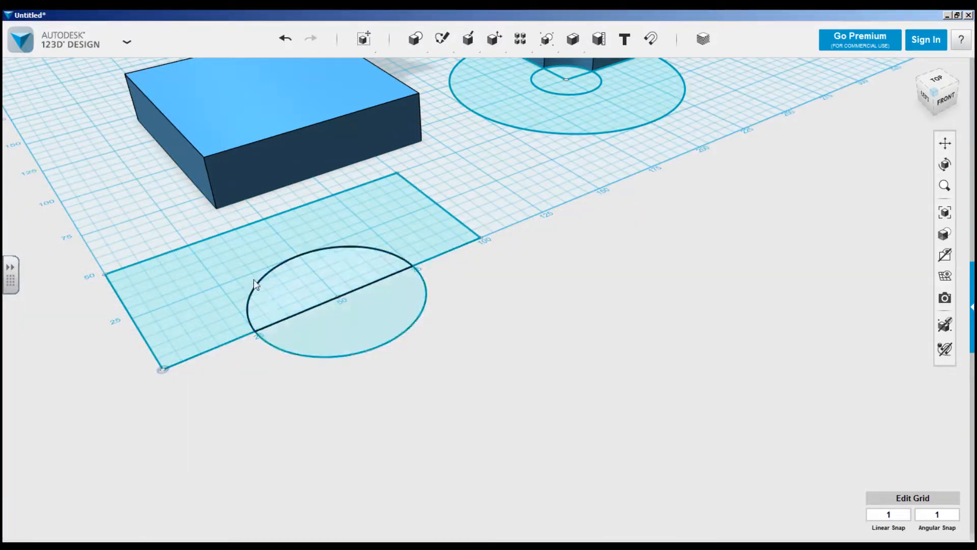
Extrude the rectangle region outside the circle by 19 mm to form a block with a semicircular notch.
left_click(196, 261)
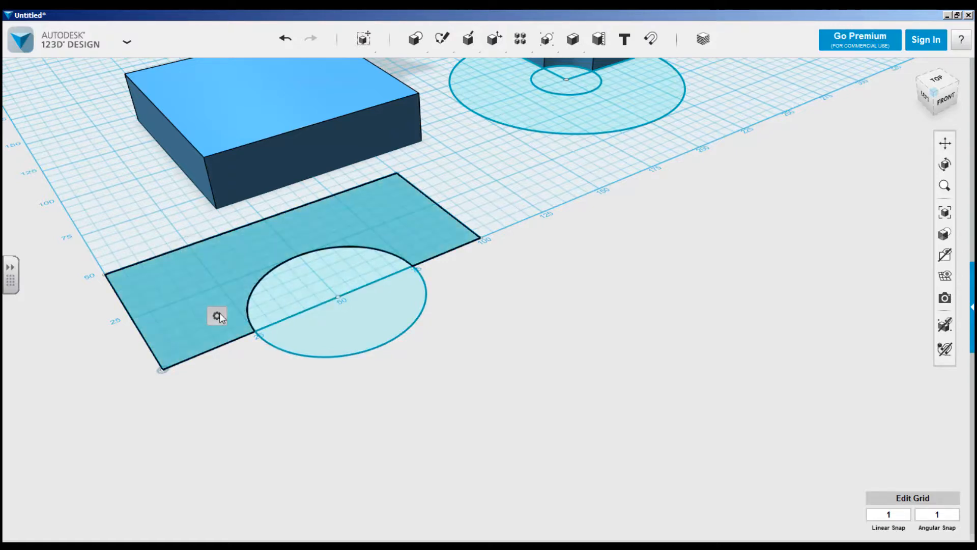
mouse_move(217, 315)
left_click(260, 316)
type("19")
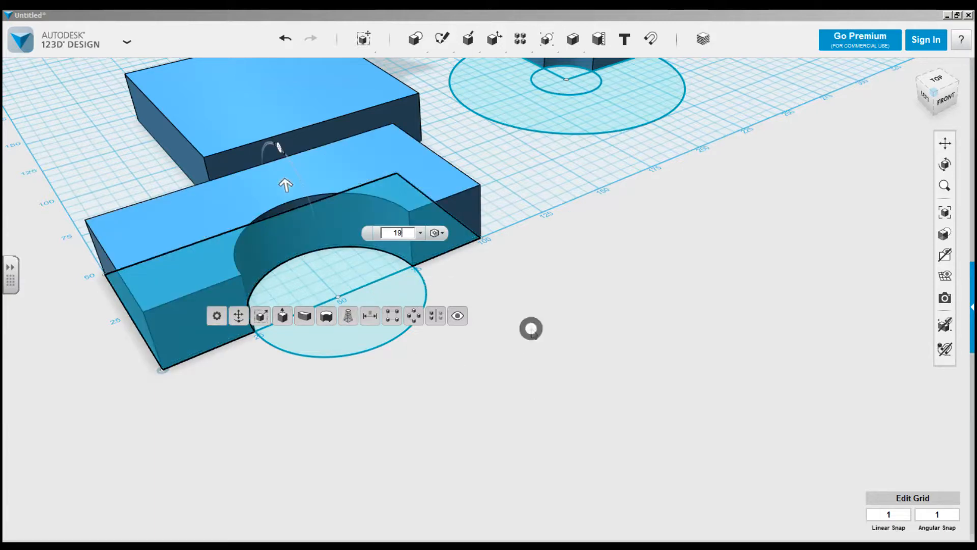
left_click(531, 329)
middle_click_drag(583, 302, 586, 385)
scroll(582, 406, "up", 3)
scroll(582, 407, "down", 3)
scroll(584, 411, "down", 5)
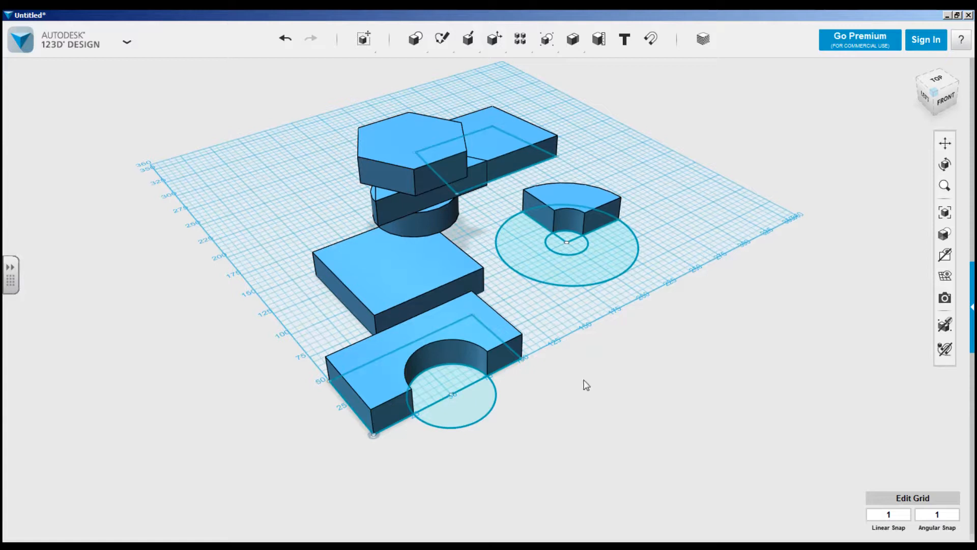
Delete the leftover rectangle-and-circle sketch and hide all remaining sketches.
left_click(474, 401)
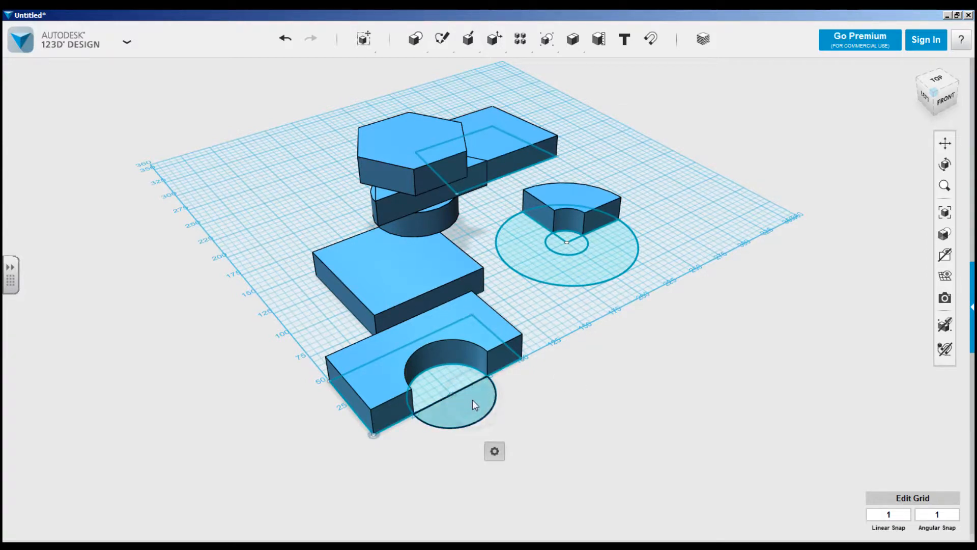
key("Delete")
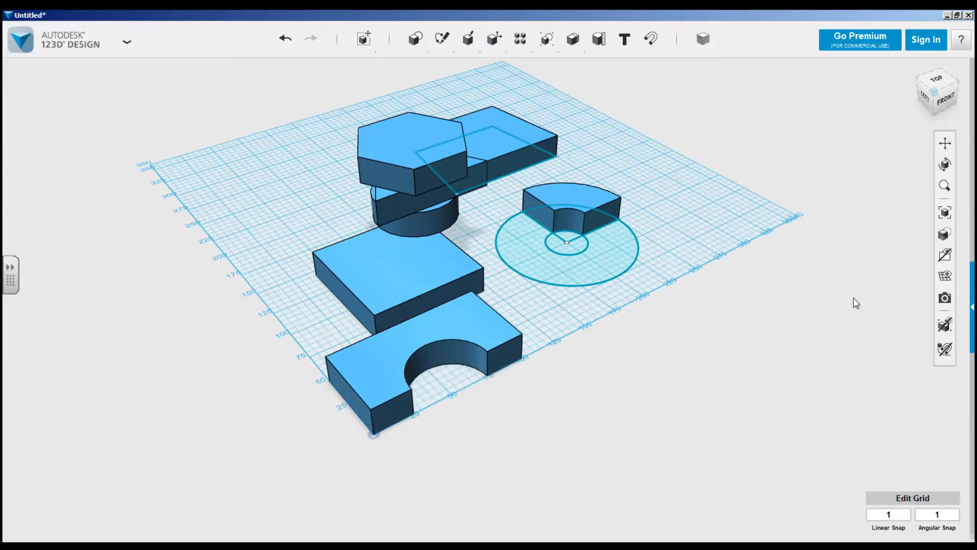
mouse_move(944, 275)
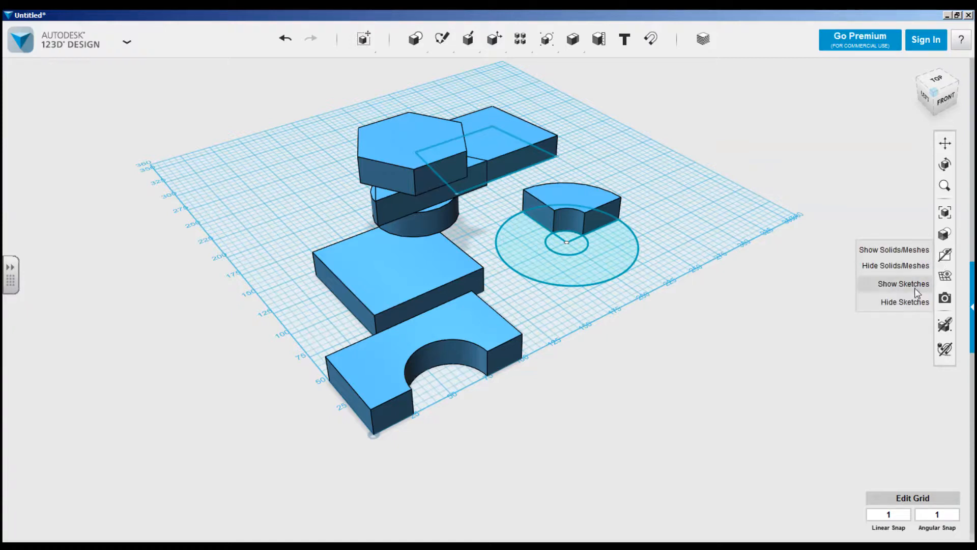
left_click(911, 301)
right_click_drag(723, 321, 708, 364)
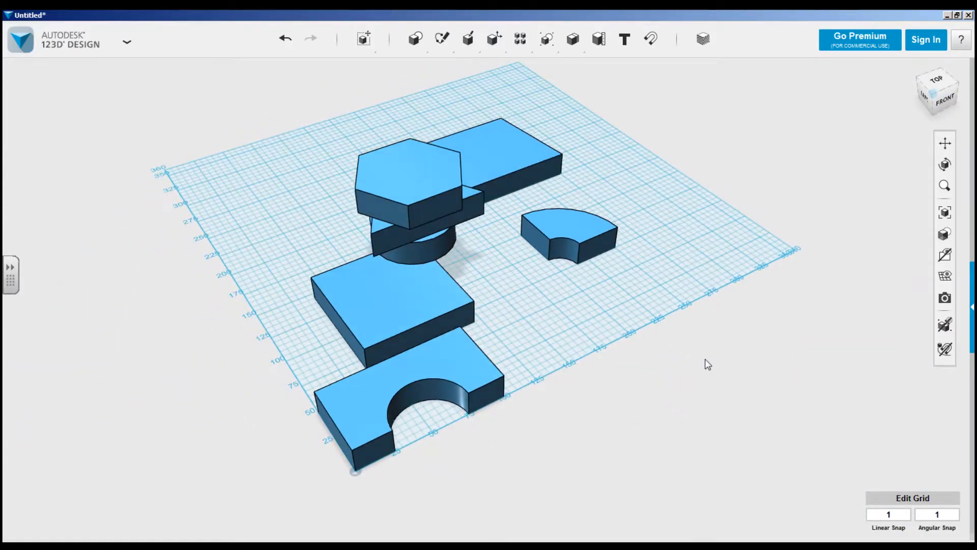
Raise the notched block, shift it back about 42 mm over the square block and adjust its sideways position.
left_click(460, 361)
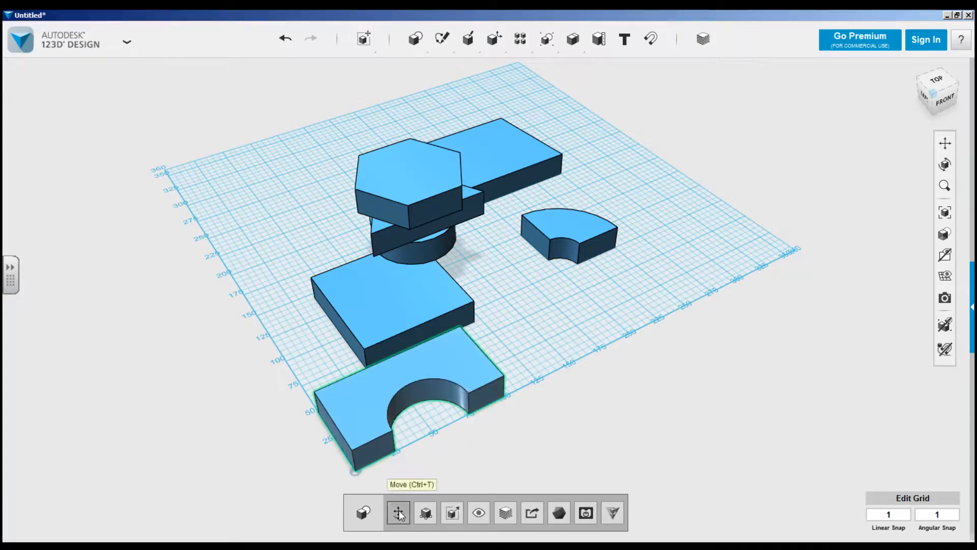
left_click(399, 512)
left_click_drag(406, 367, 405, 351)
right_click_drag(461, 458, 513, 415)
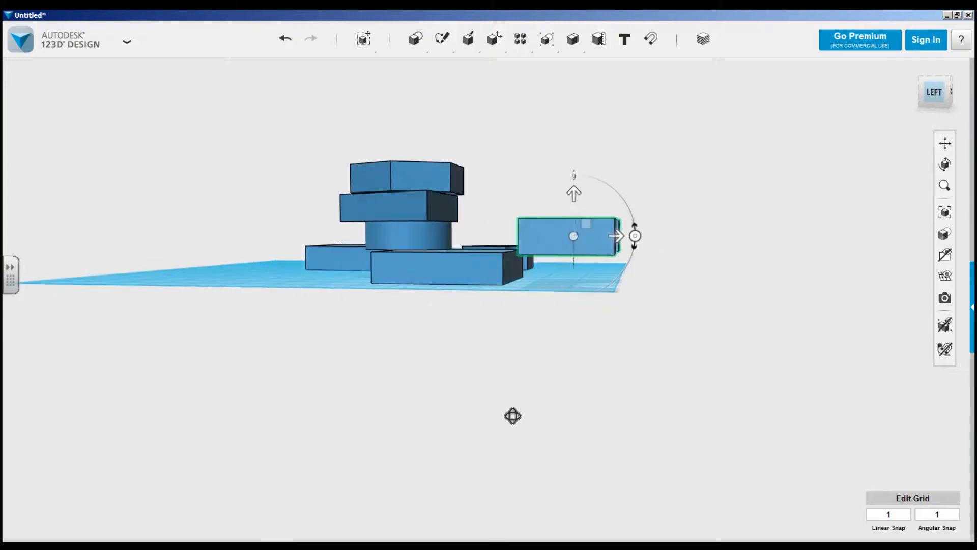
left_click_drag(617, 237, 541, 244)
right_click_drag(635, 216, 594, 236)
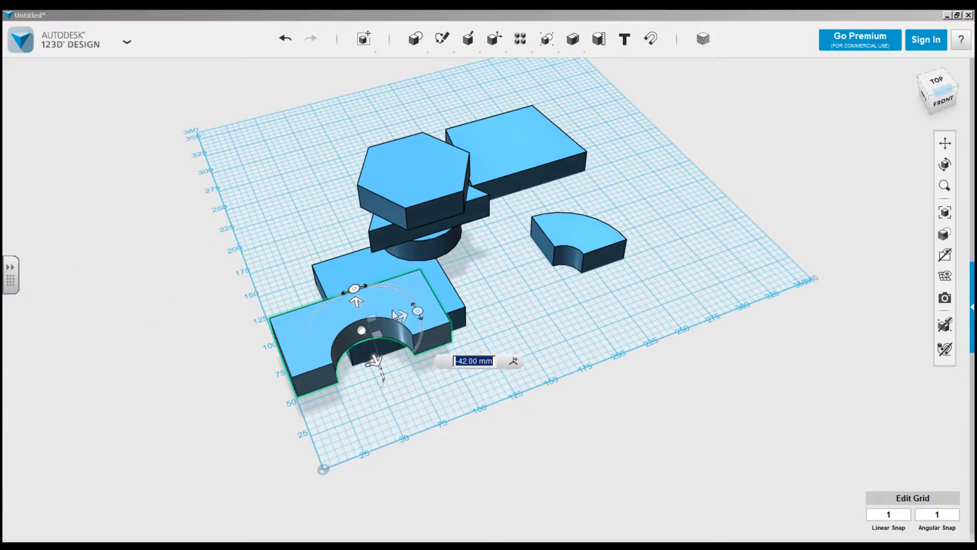
left_click_drag(400, 316, 560, 331)
left_click(562, 329)
Try moving the ring segment towards the stacked solids and undo the move.
mouse_move(578, 229)
left_mouse_down()
mouse_move(403, 299)
mouse_move(322, 301)
left_mouse_up()
mouse_move(349, 355)
right_mouse_down()
mouse_move(401, 338)
mouse_move(434, 305)
mouse_move(364, 345)
mouse_move(366, 360)
right_mouse_up()
key("ctrl+z")
left_click_drag(585, 264, 585, 255)
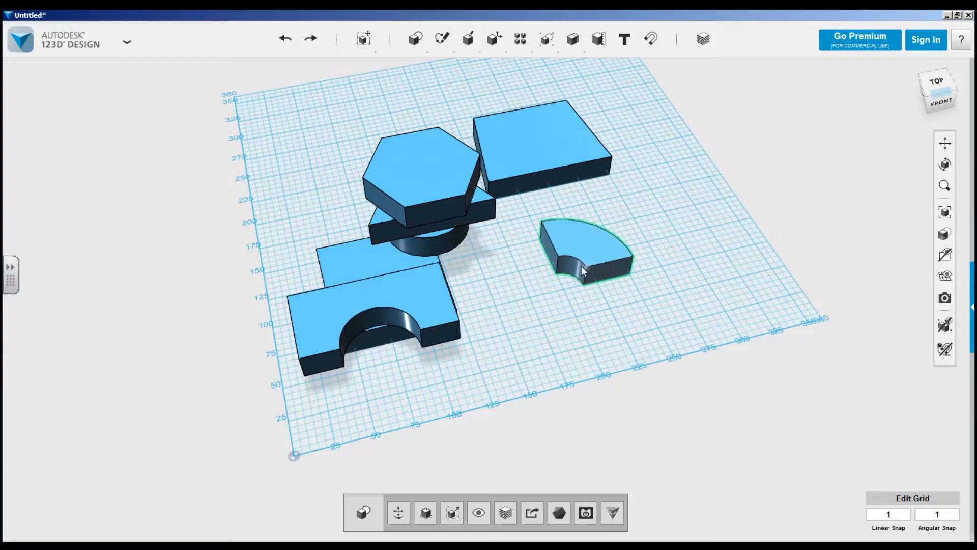
left_click(397, 506)
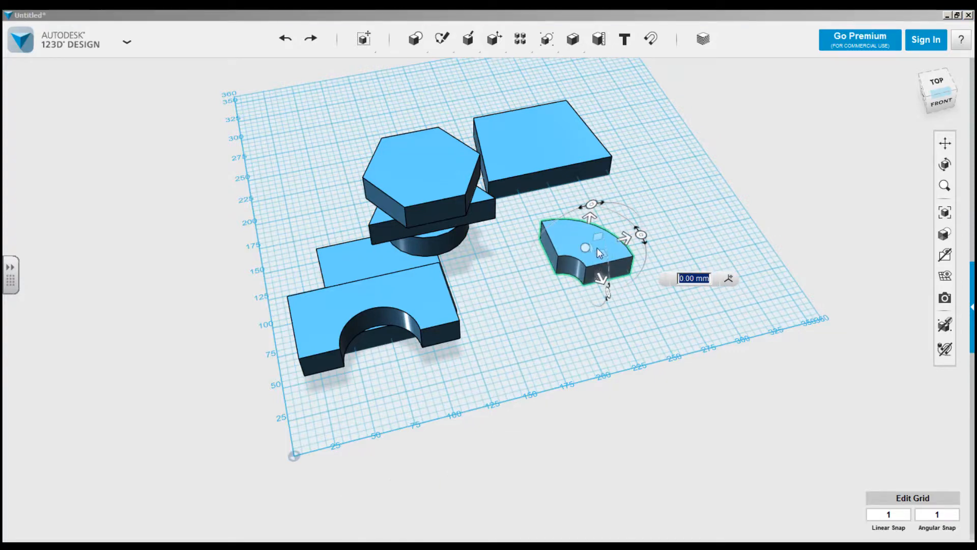
left_click_drag(589, 254, 544, 217)
left_click(566, 332)
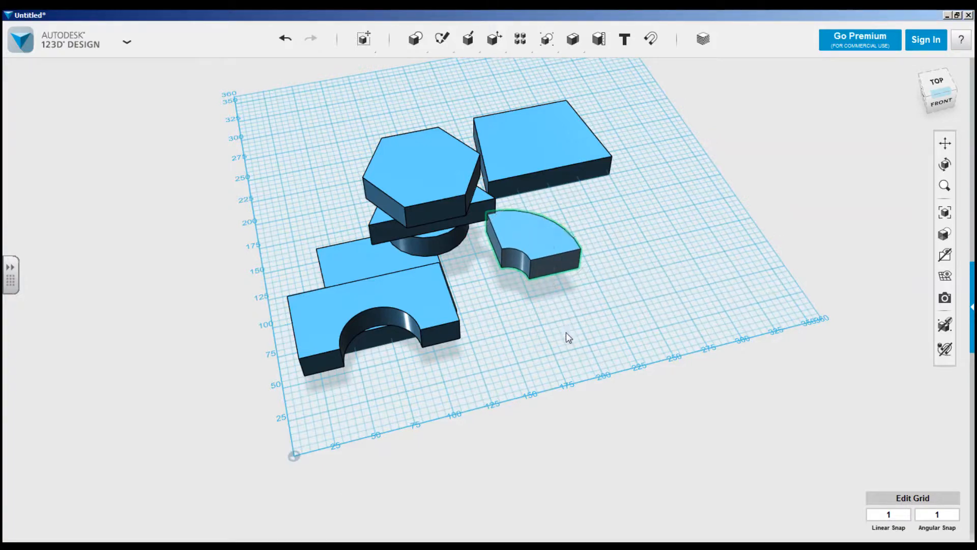
key("ctrl+z")
Align the left sides of the square block and the notched block above it.
right_click_drag(564, 332, 570, 312)
left_click(381, 287)
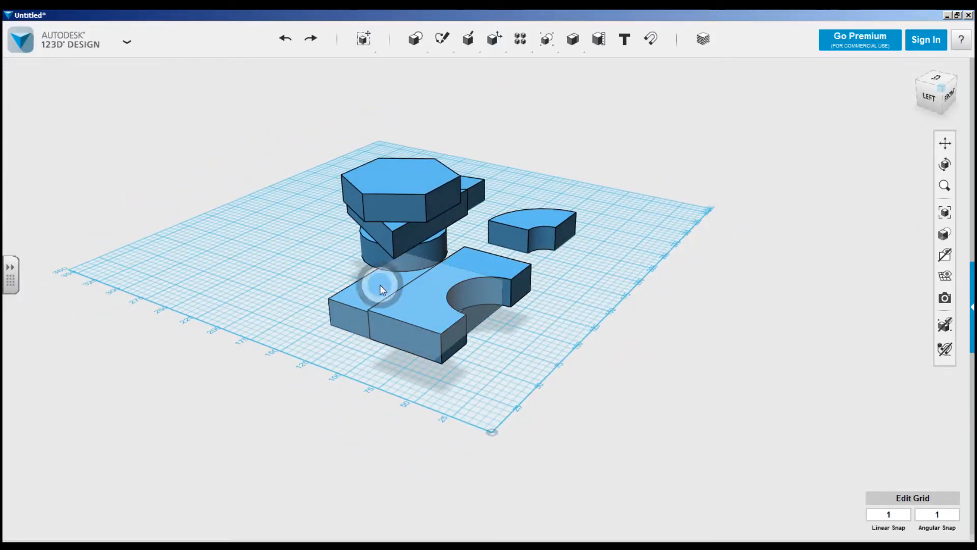
left_click(500, 268, "shift")
mouse_move(364, 44)
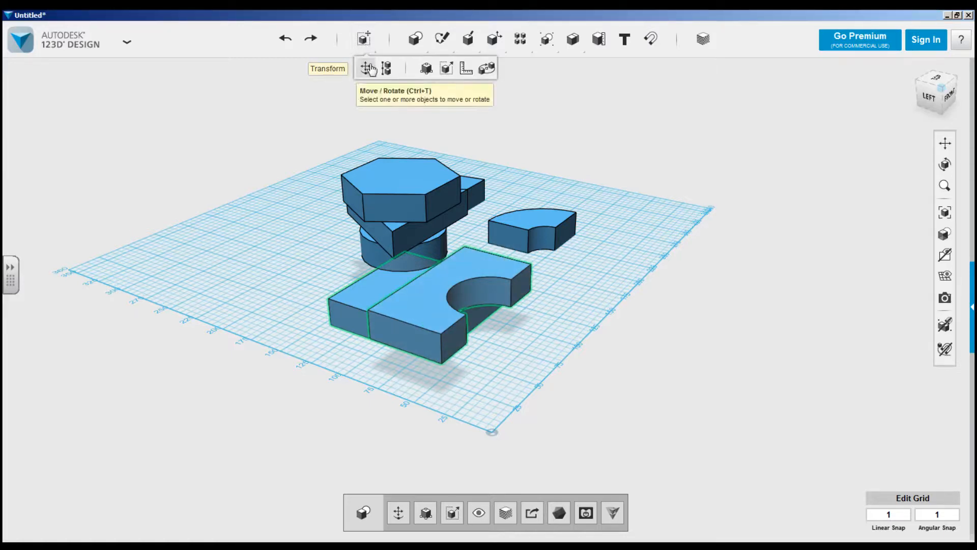
left_click(386, 68)
right_click_drag(588, 290, 583, 317)
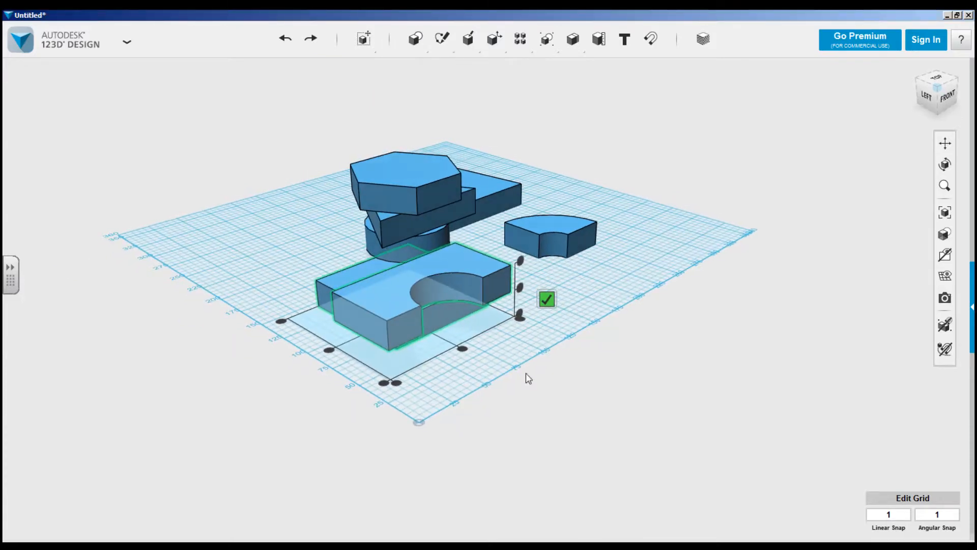
scroll(483, 384, "up", 1)
scroll(486, 387, "up", 1)
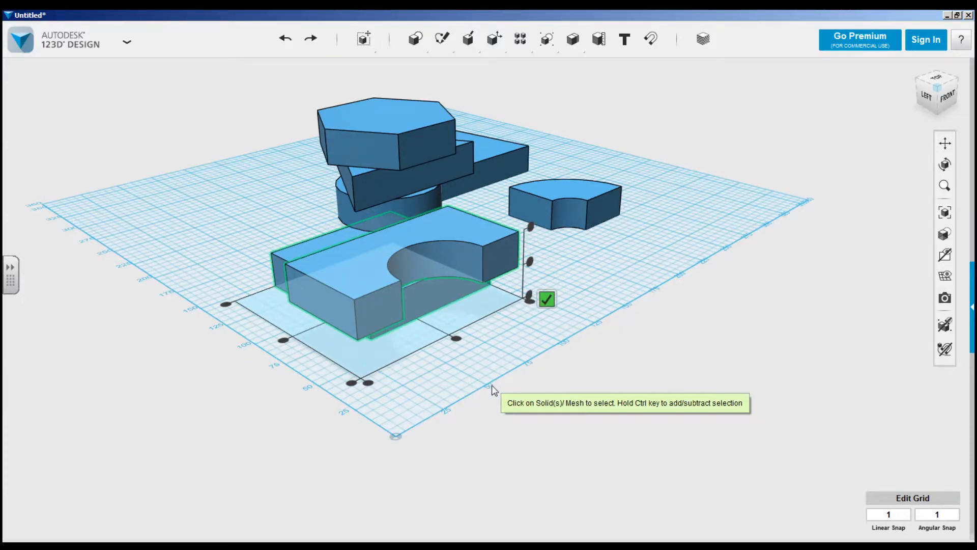
right_click_drag(471, 425, 451, 436)
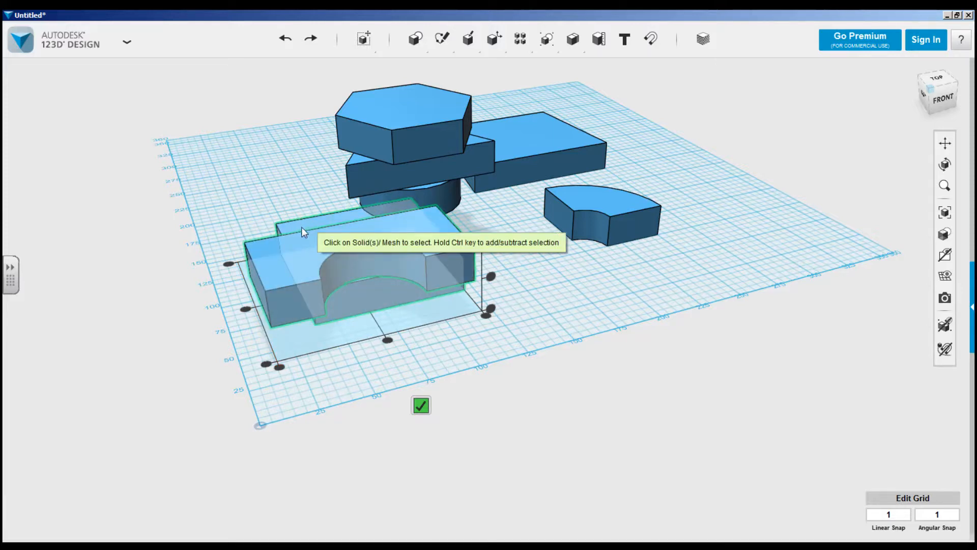
left_click(280, 368)
Align the front faces of the square block and the notched block, and finish the alignment.
right_click_drag(338, 393, 401, 379)
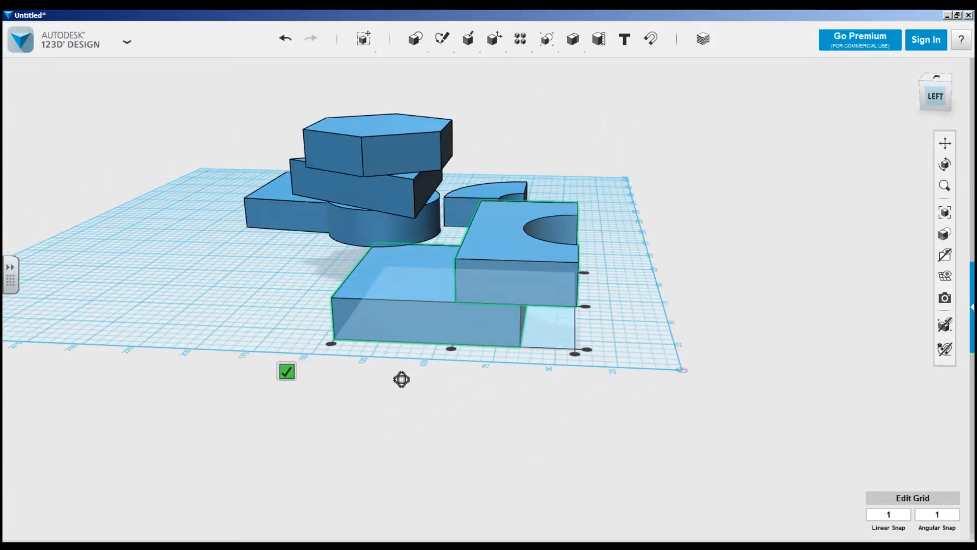
right_click_drag(595, 282, 500, 387)
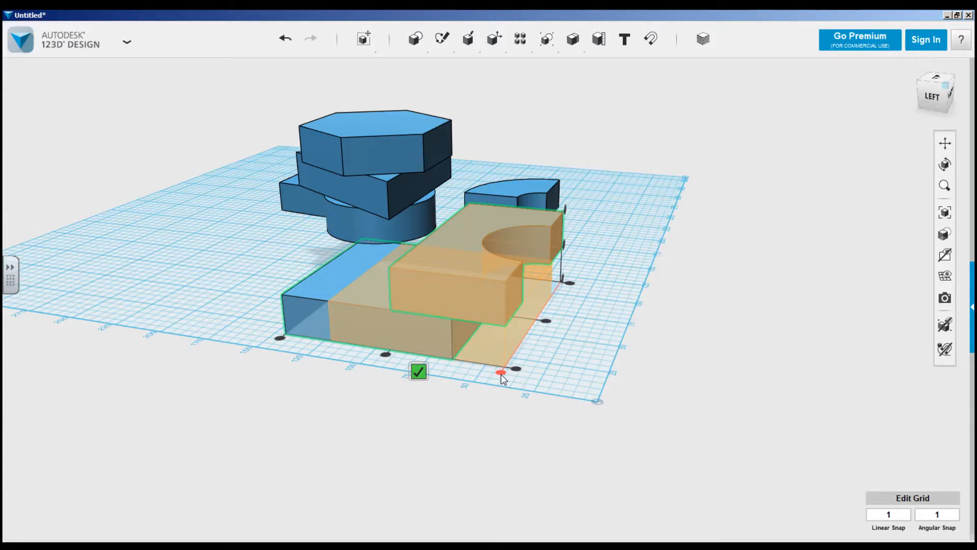
left_click(501, 374)
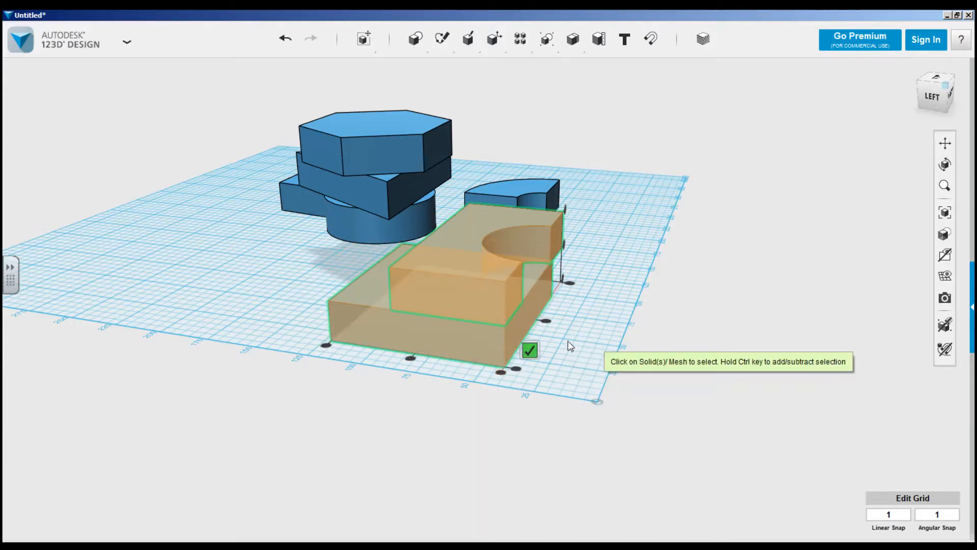
left_click(530, 350)
Snap the ring segment's flat end face onto the top face of the notched block.
right_click_drag(533, 353, 594, 310)
middle_click_drag(594, 310, 574, 326)
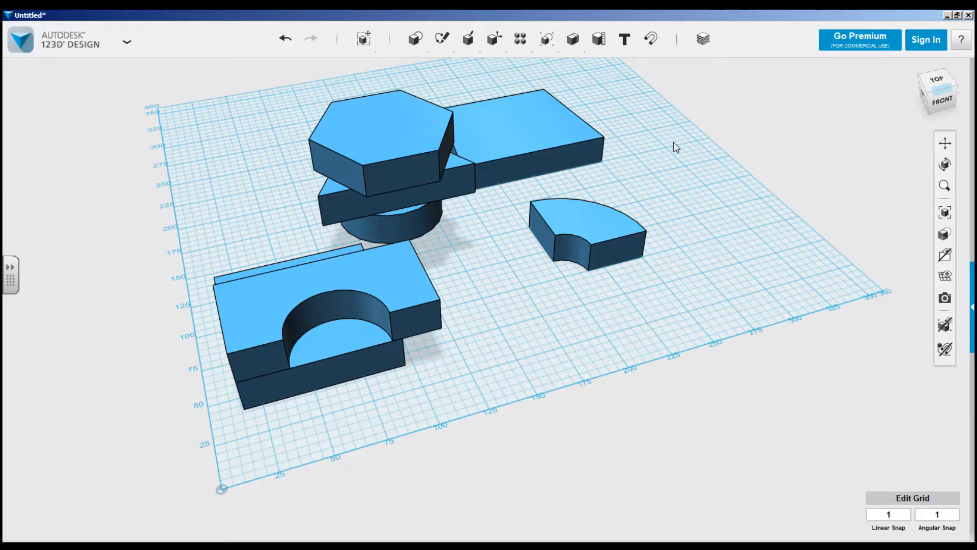
left_click(652, 42)
left_click(617, 249)
left_click(247, 315)
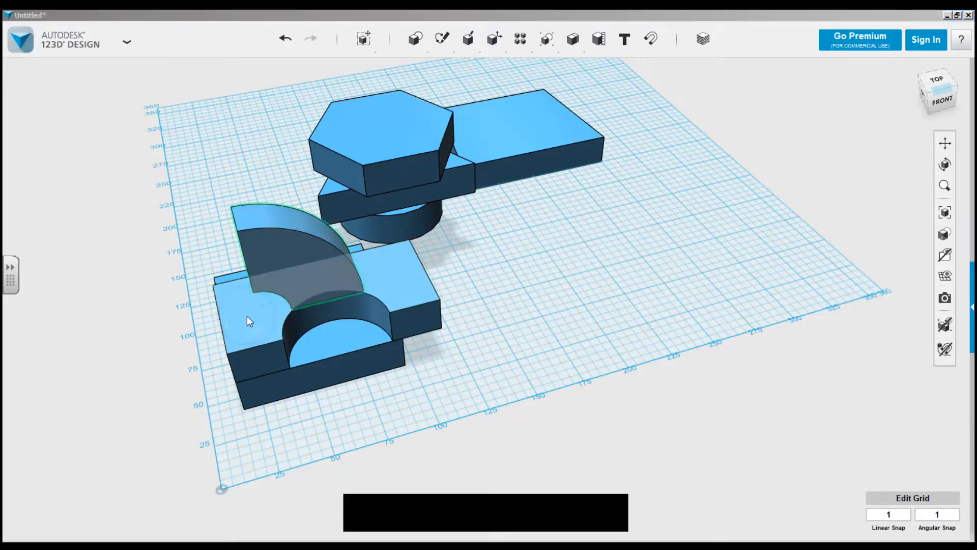
right_click_drag(301, 345, 551, 359)
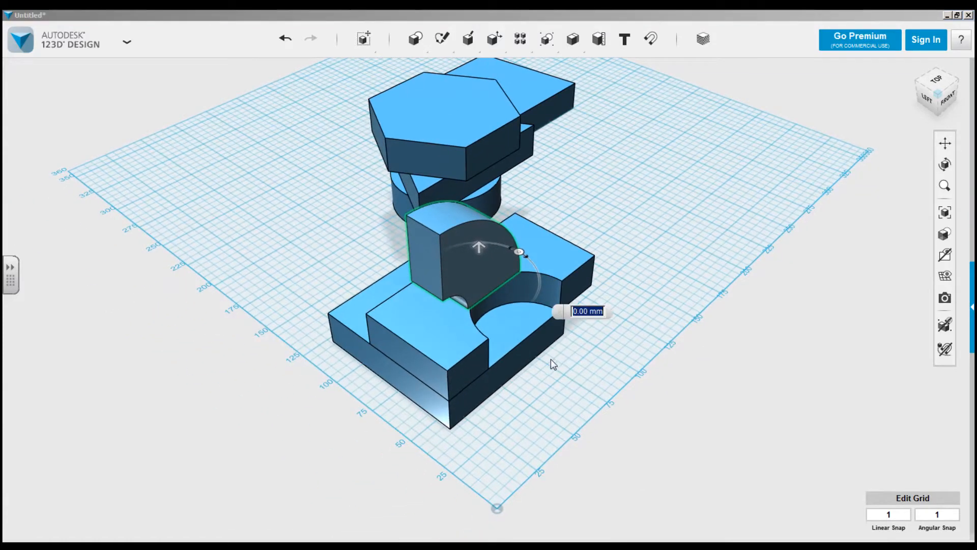
right_click_drag(670, 201, 378, 215)
Move the upright ring segment about 28 mm to the left and 9 mm back on the notched block.
left_click(369, 212)
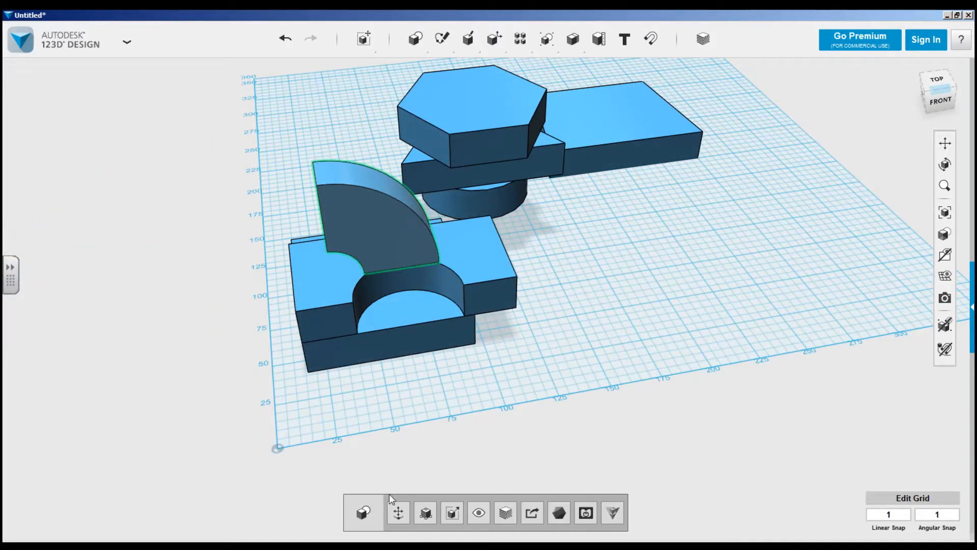
left_click(398, 502)
left_click_drag(424, 213, 366, 213)
right_click_drag(235, 312, 481, 313)
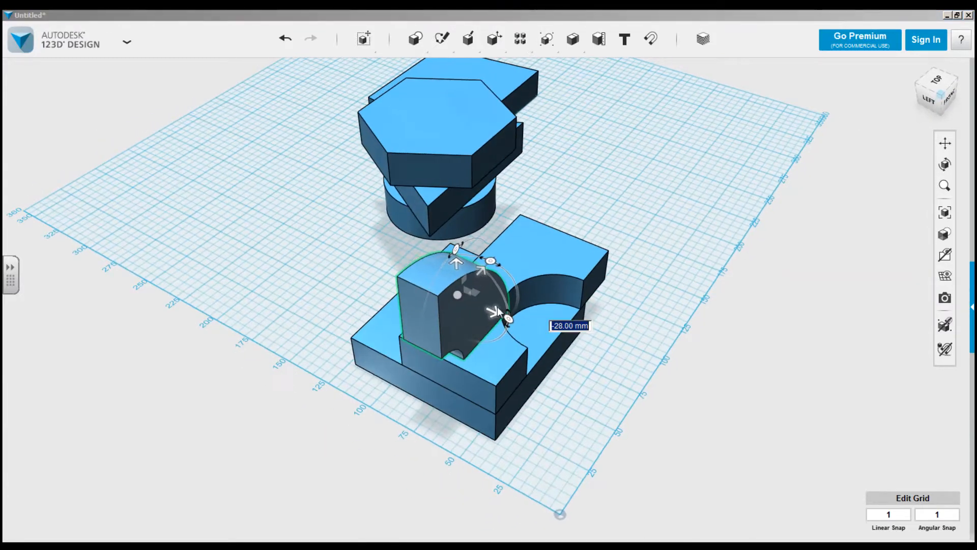
left_click_drag(477, 312, 450, 382)
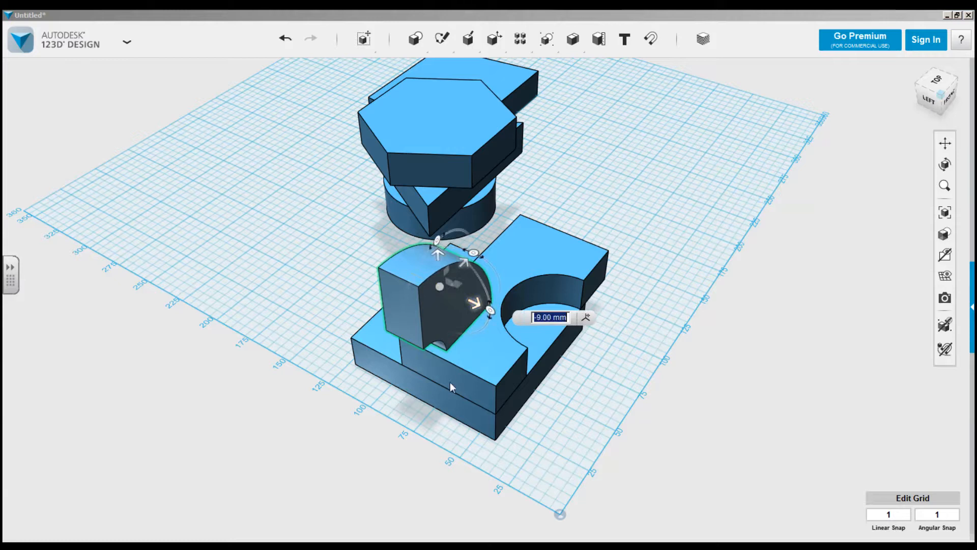
left_click(388, 403)
Duplicate the upright ring segment and move the copy towards the right side of the notched block.
right_click_drag(389, 403, 448, 402)
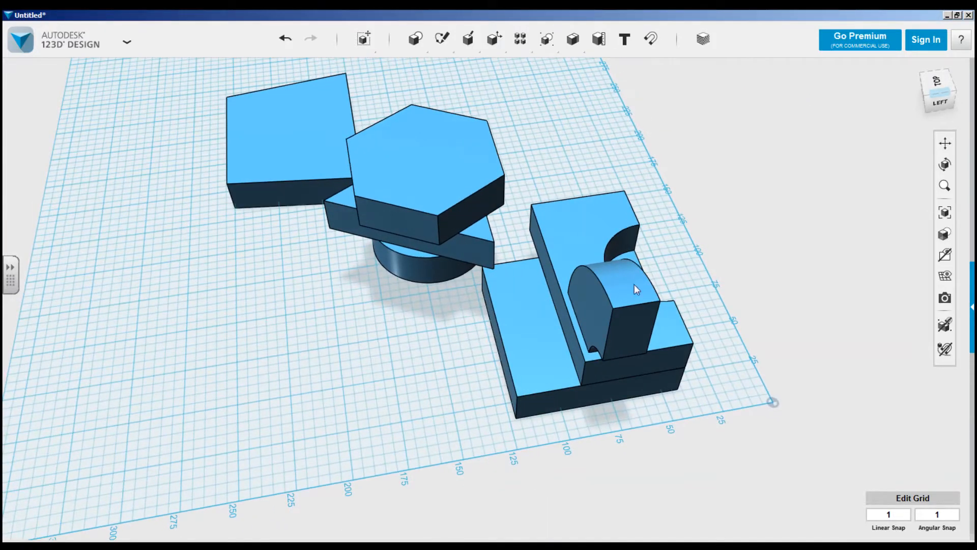
right_click_drag(812, 255, 692, 244)
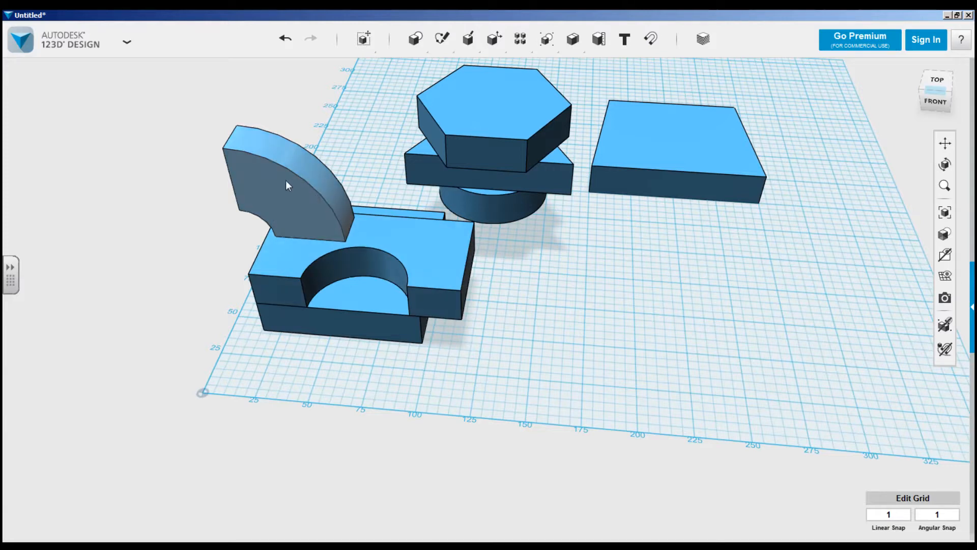
left_click(265, 171)
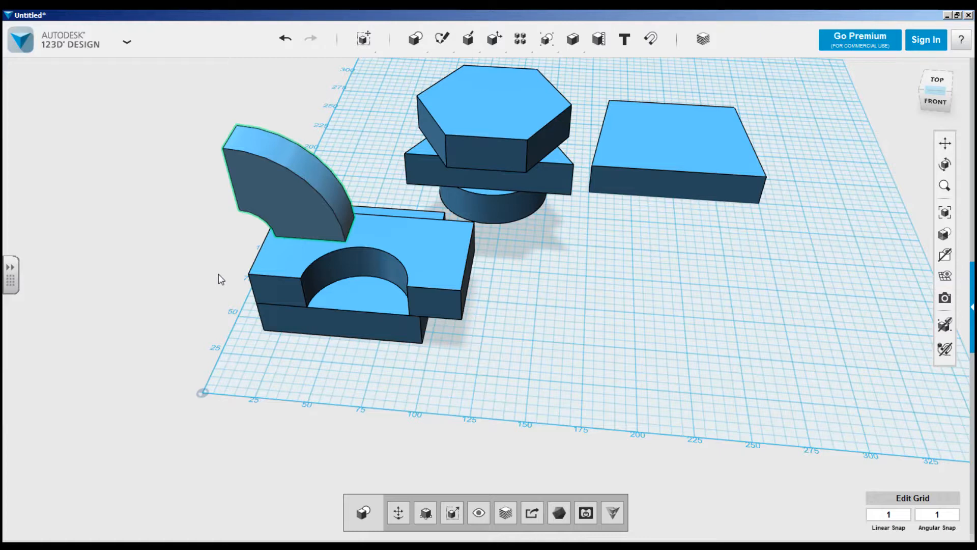
key("ctrl+t")
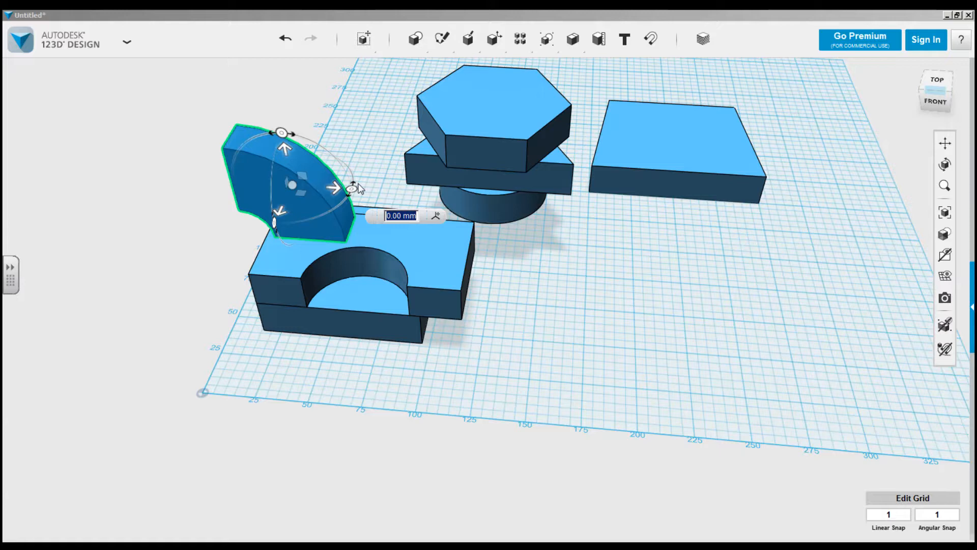
left_click_drag(335, 191, 457, 206)
right_click_drag(565, 302, 555, 319)
left_click(461, 298)
Rotate the copied ring segment 180° about the vertical axis so it mirrors the original.
left_click_drag(469, 283, 366, 262)
left_click_drag(364, 267, 357, 278)
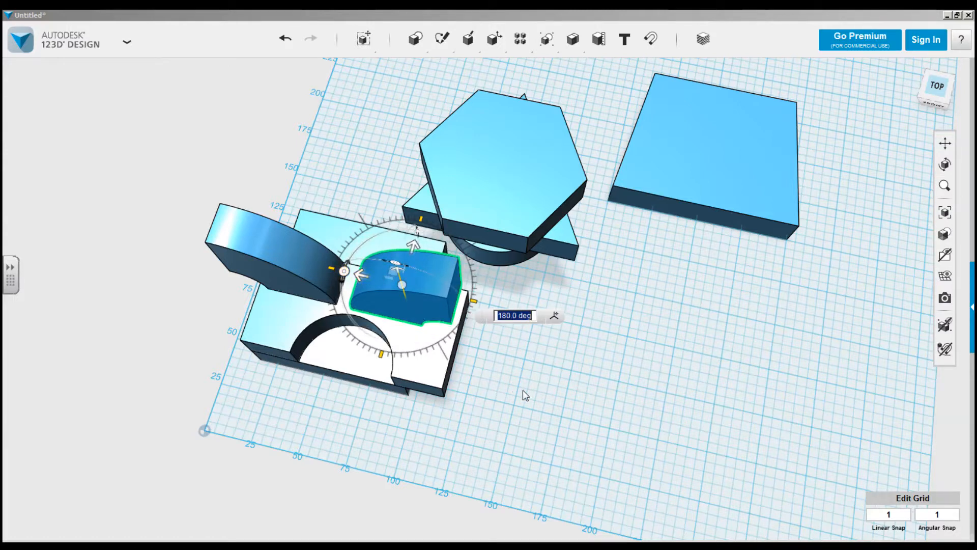
left_click(531, 405)
mouse_move(532, 407)
right_mouse_down()
mouse_move(567, 377)
mouse_move(537, 356)
mouse_move(532, 387)
right_mouse_up()
middle_click_drag(587, 318, 583, 359)
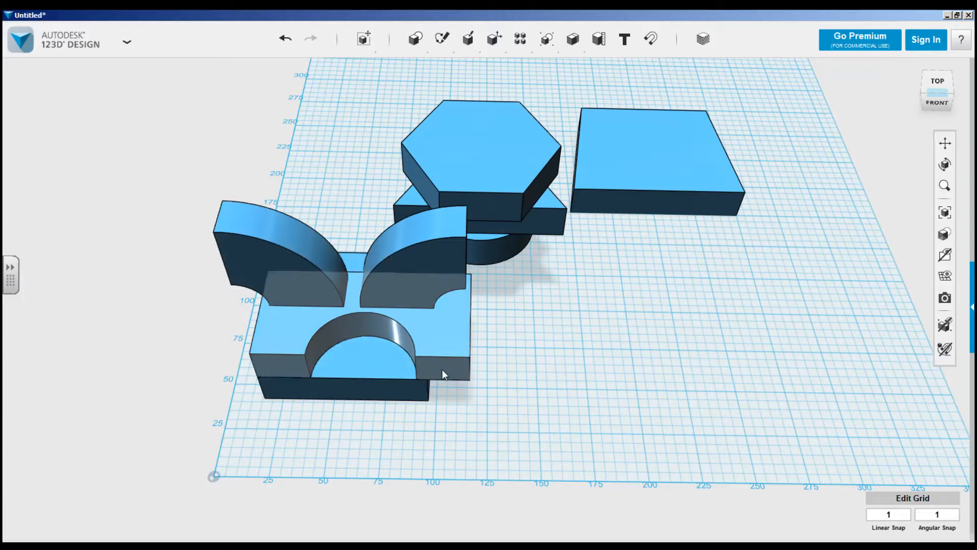
Give the standalone four-sided block the Default material with a green #66DB22 colour overlay.
left_click(703, 39)
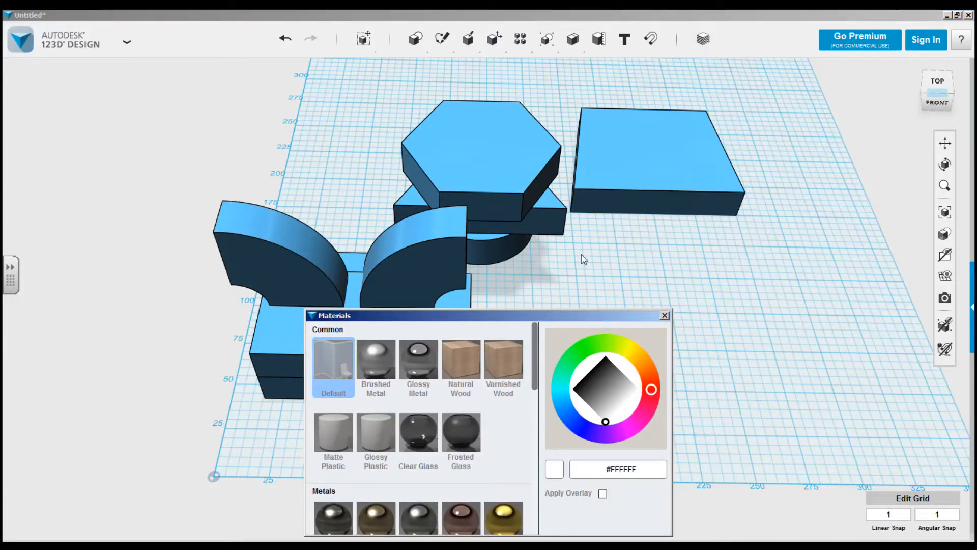
left_click_drag(506, 319, 753, 270)
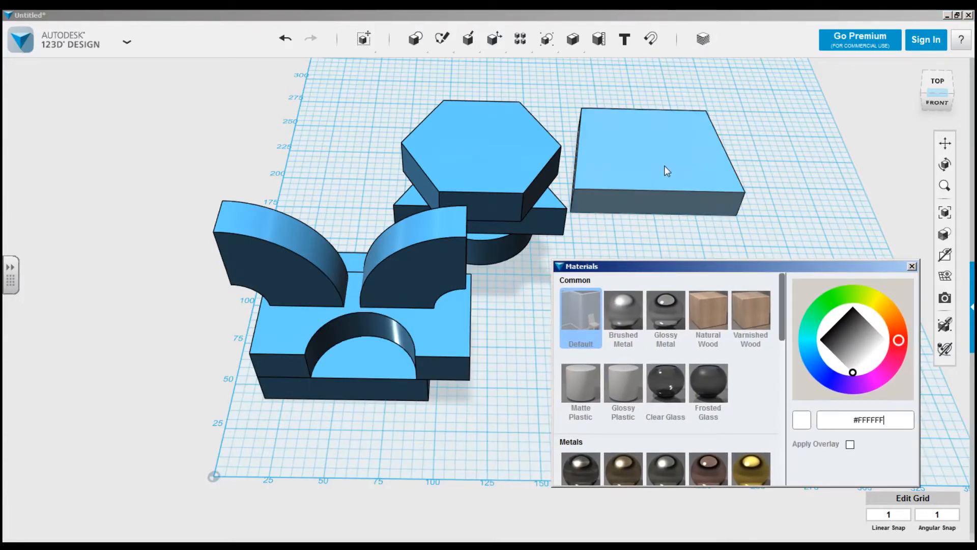
left_click(651, 161)
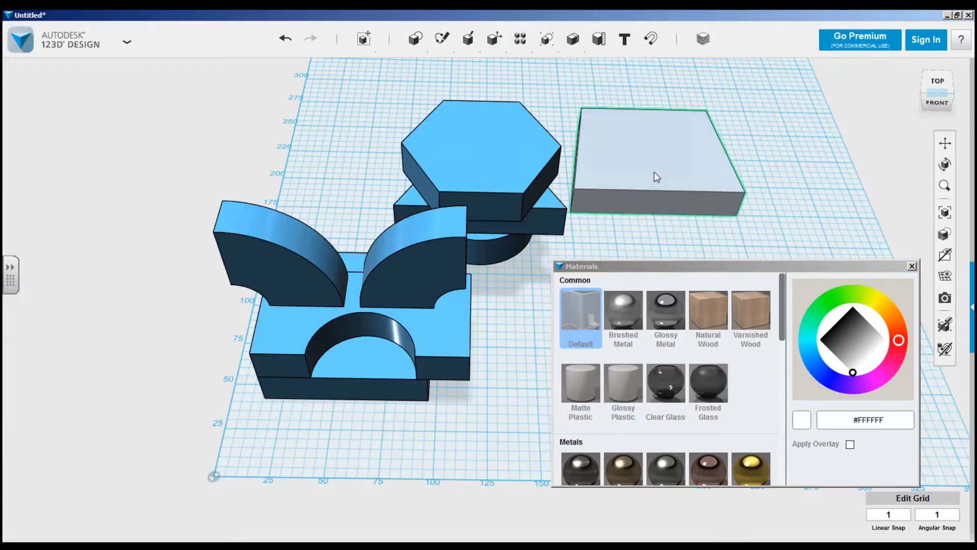
left_click(850, 445)
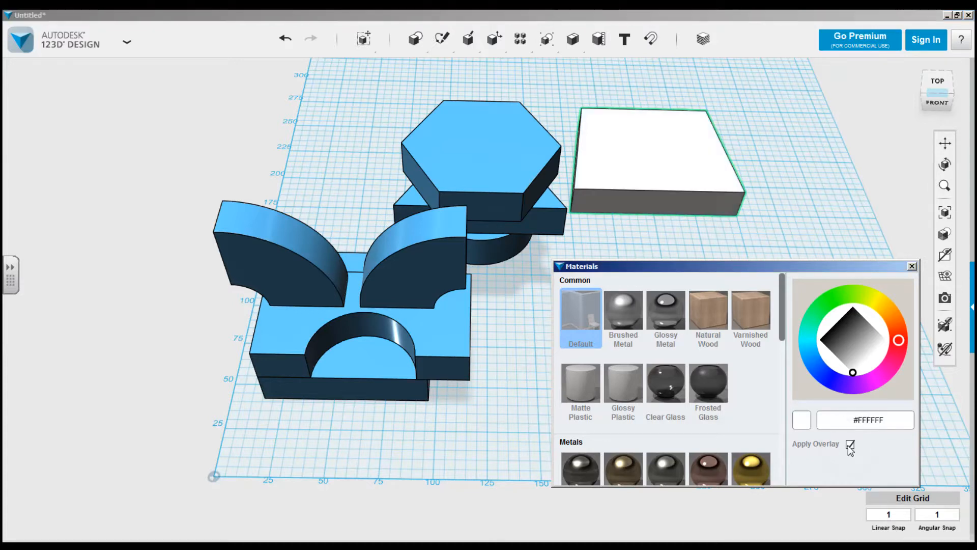
left_click(877, 300)
left_click(878, 339)
left_click(846, 294)
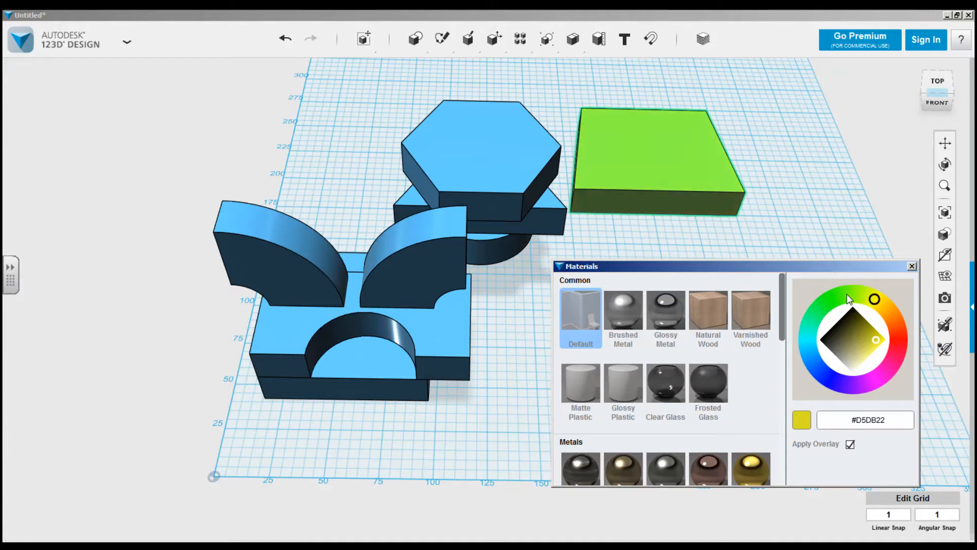
left_click(651, 243)
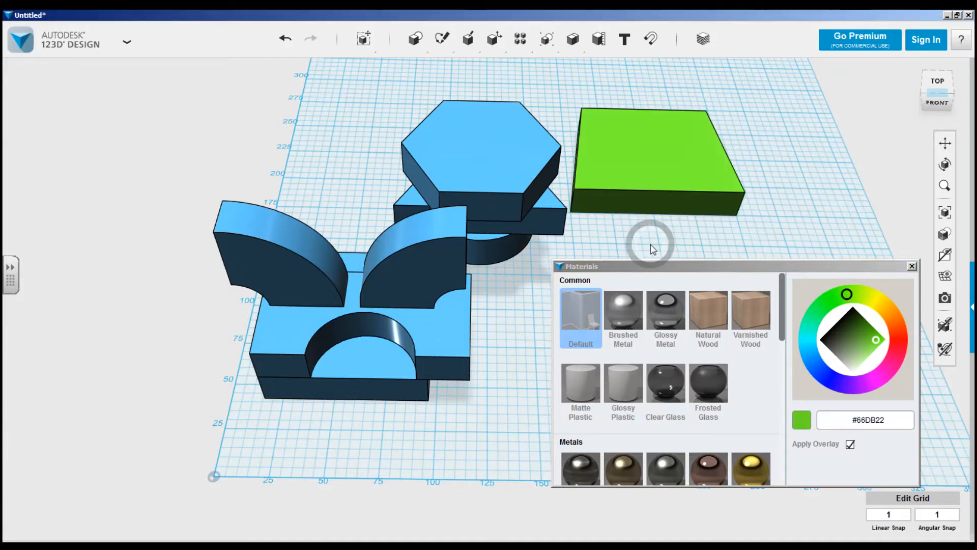
Colour the hexagonal solid orange #DB5022 and the triangular solid beneath it yellow #DBDB22.
left_click(500, 168)
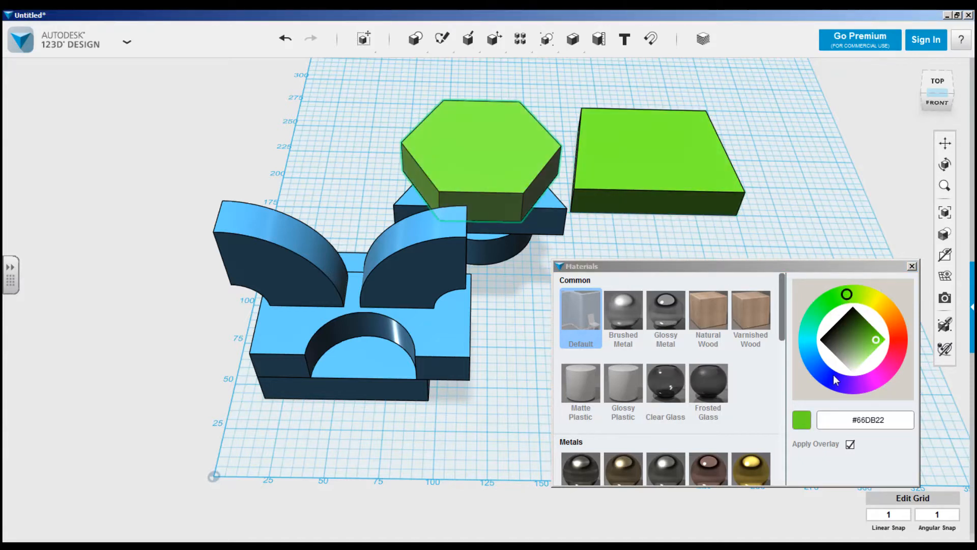
mouse_move(846, 295)
left_mouse_down()
mouse_move(886, 305)
mouse_move(900, 334)
left_mouse_up()
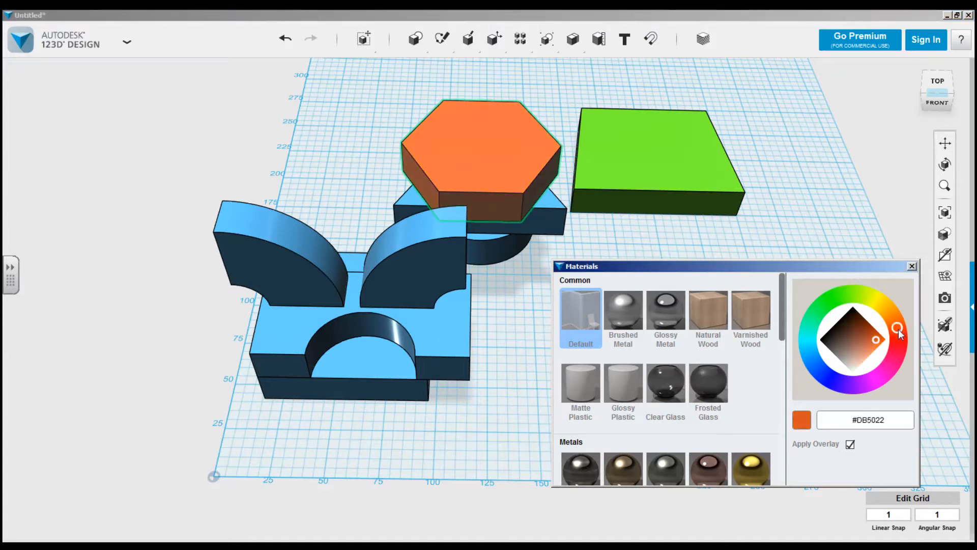
left_click(558, 223)
left_click(875, 300)
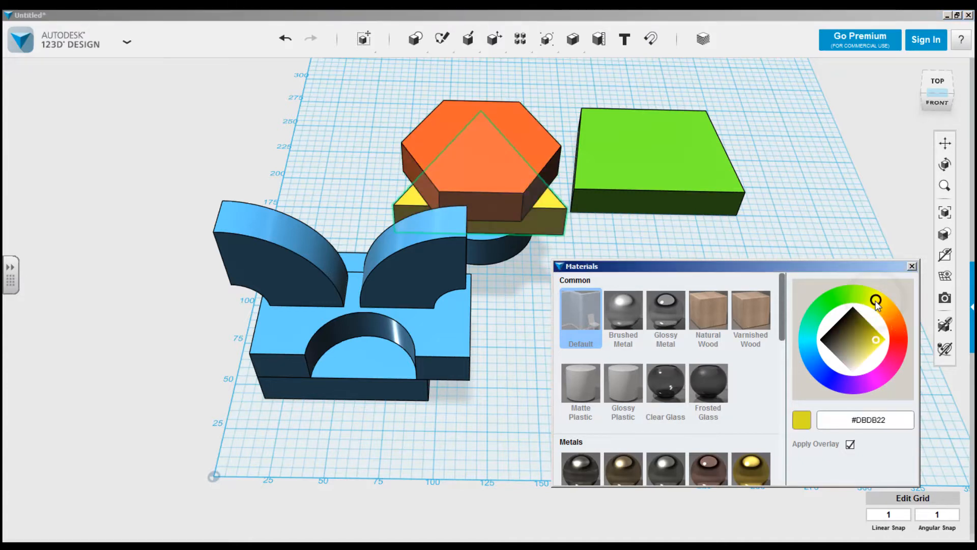
Colour the cylinder under the triangular solid off-white #F5F5EC and close the material settings.
left_click(858, 360)
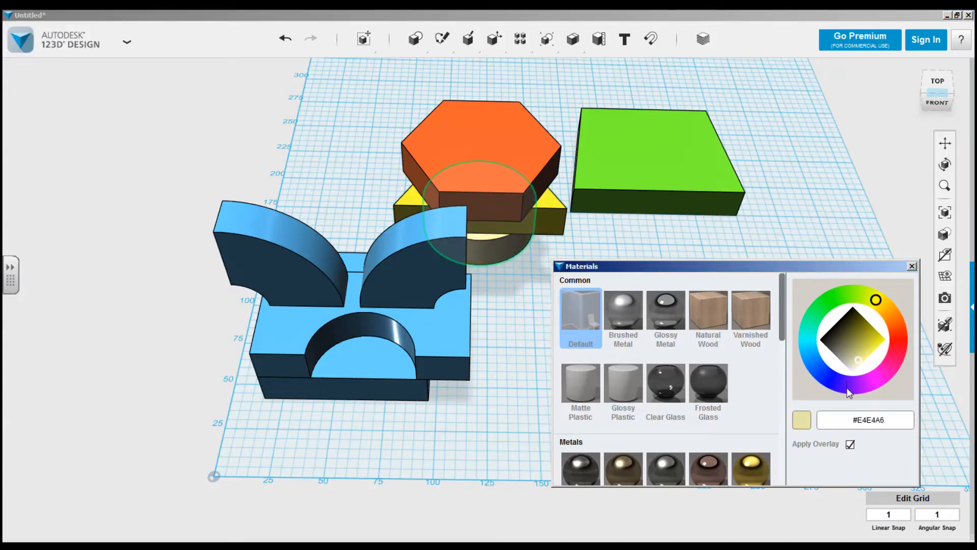
left_click(853, 370)
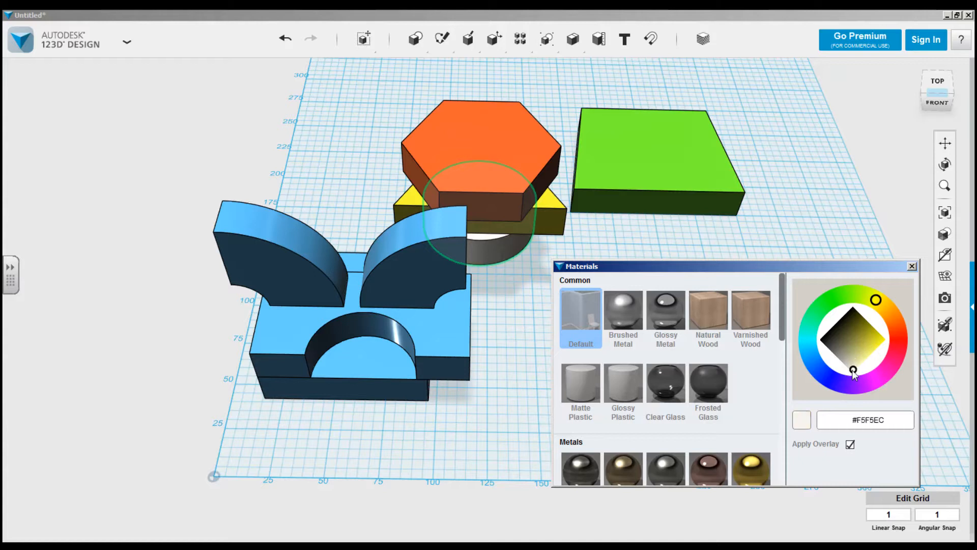
right_click_drag(818, 188, 698, 242)
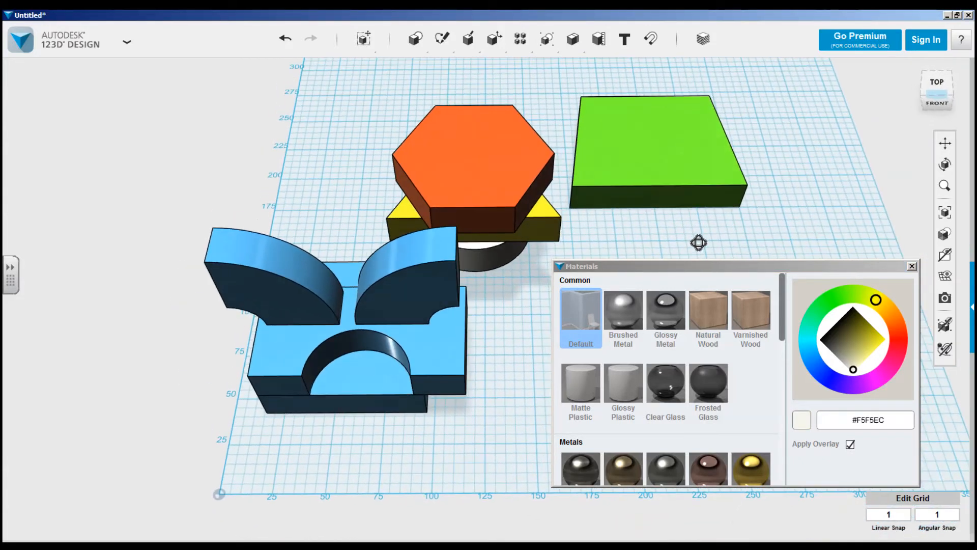
left_click(913, 266)
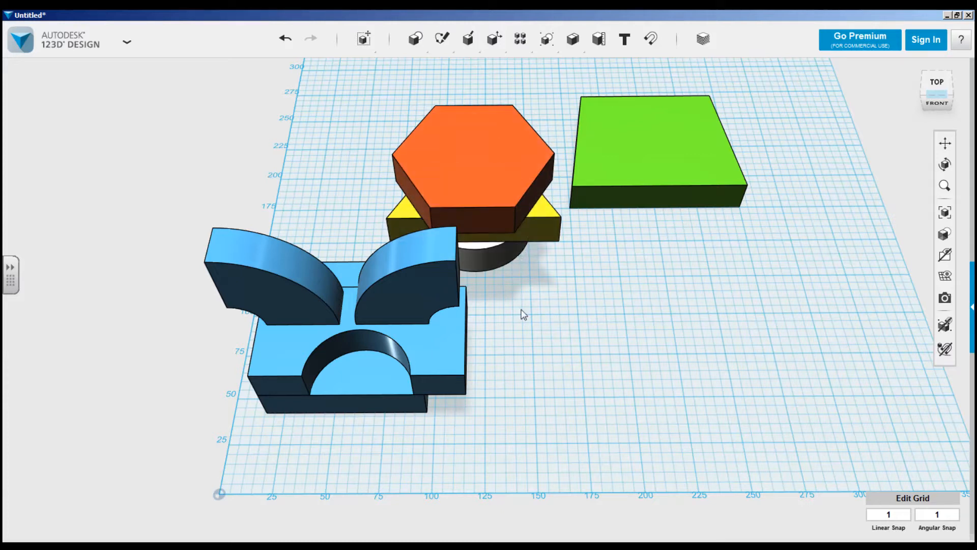
scroll(519, 319, "up", 2)
scroll(532, 316, "down", 2)
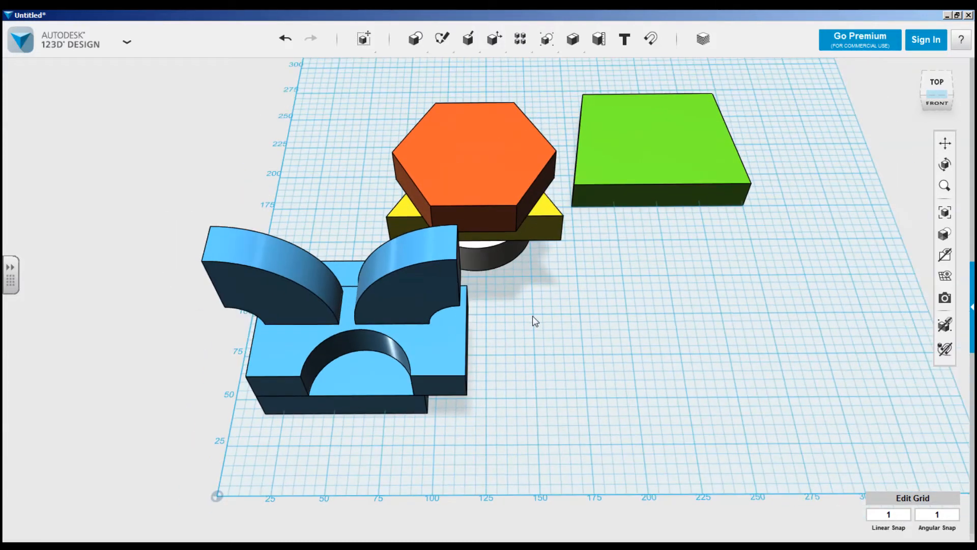
scroll(533, 319, "up", 1)
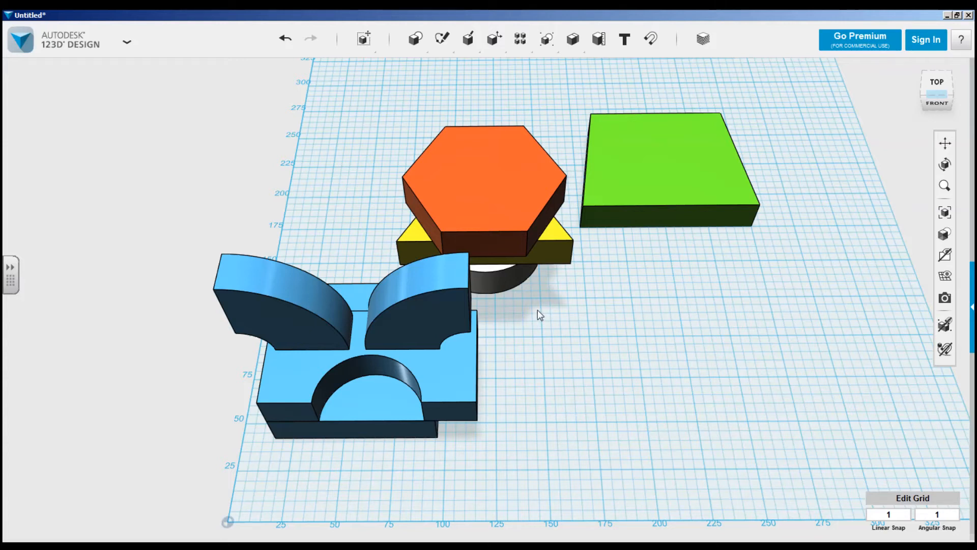
Hide the grid so that only the coloured solids remain in the workspace.
right_click_drag(559, 333, 585, 317)
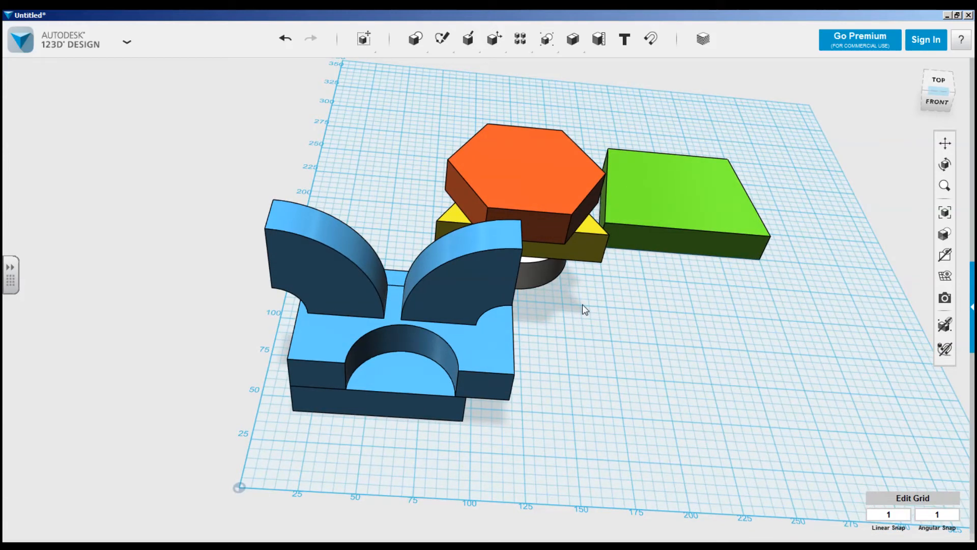
scroll(592, 307, "down", 2)
mouse_move(610, 320)
right_mouse_down()
mouse_move(628, 336)
mouse_move(596, 353)
mouse_move(602, 363)
mouse_move(588, 334)
mouse_move(615, 326)
right_mouse_up()
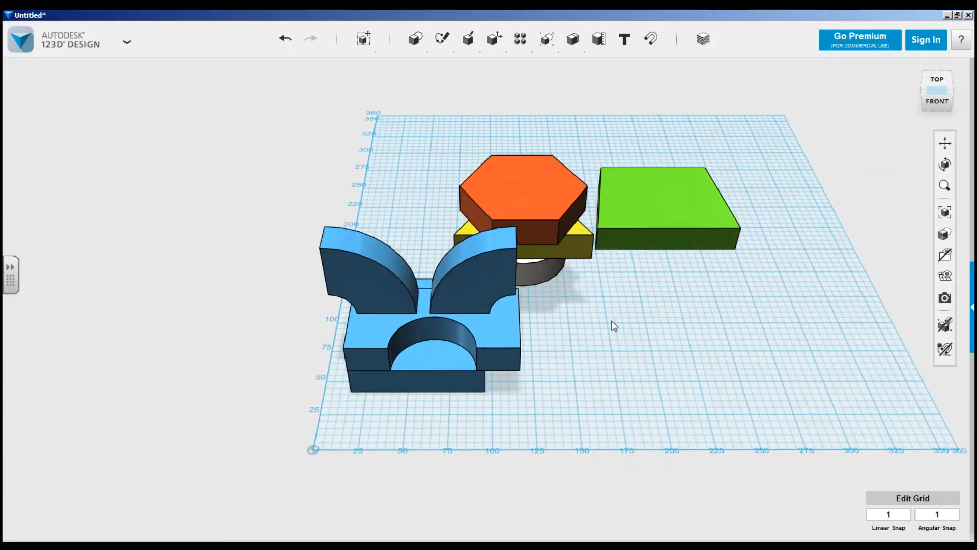
left_click(945, 275)
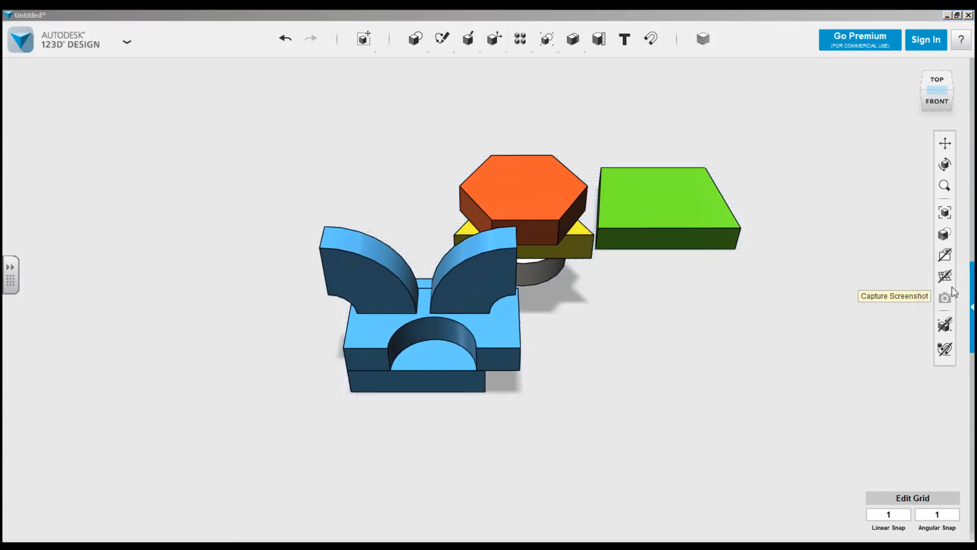
Switch the view projection to Orthographic and back to Perspective.
mouse_move(665, 298)
right_mouse_down()
mouse_move(622, 308)
mouse_move(600, 350)
mouse_move(672, 355)
mouse_move(772, 340)
mouse_move(794, 389)
mouse_move(751, 402)
mouse_move(661, 286)
right_mouse_up()
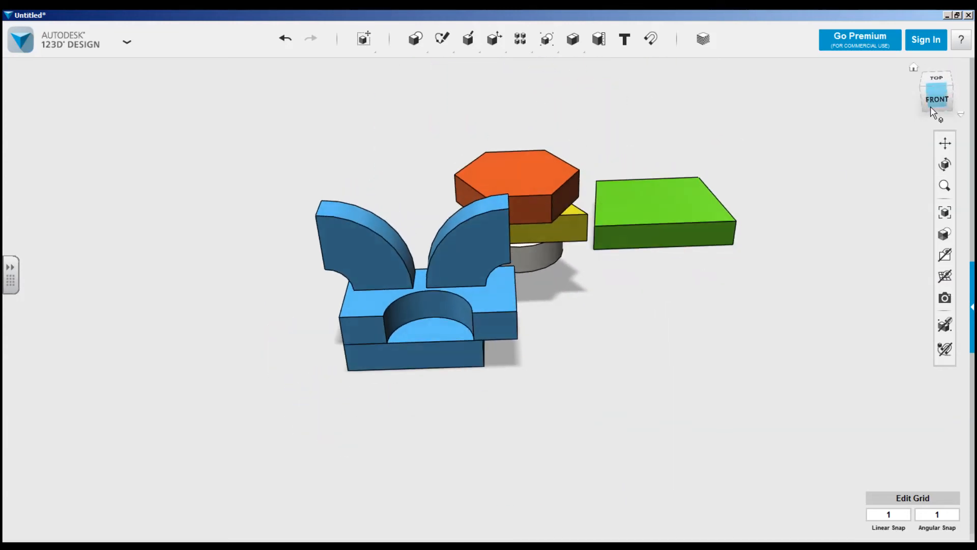
left_click(961, 115)
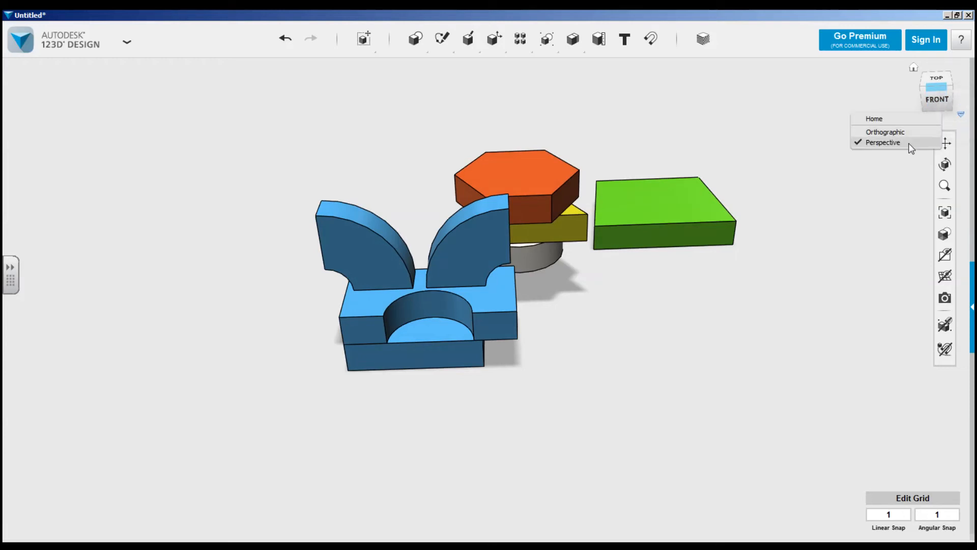
left_click(908, 133)
left_click(961, 115)
left_click(885, 145)
View the blue, orange, yellow, off-white and green solids together from a raised angle on their right side.
left_click(919, 87)
right_click_drag(707, 247, 569, 247)
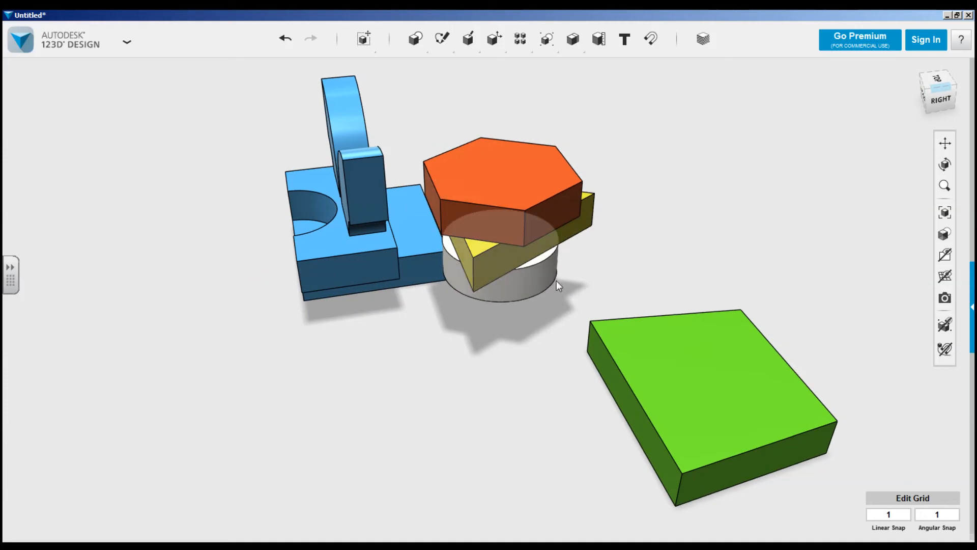
scroll(557, 283, "down", 1)
scroll(569, 297, "down", 1)
middle_click_drag(565, 299, 559, 303)
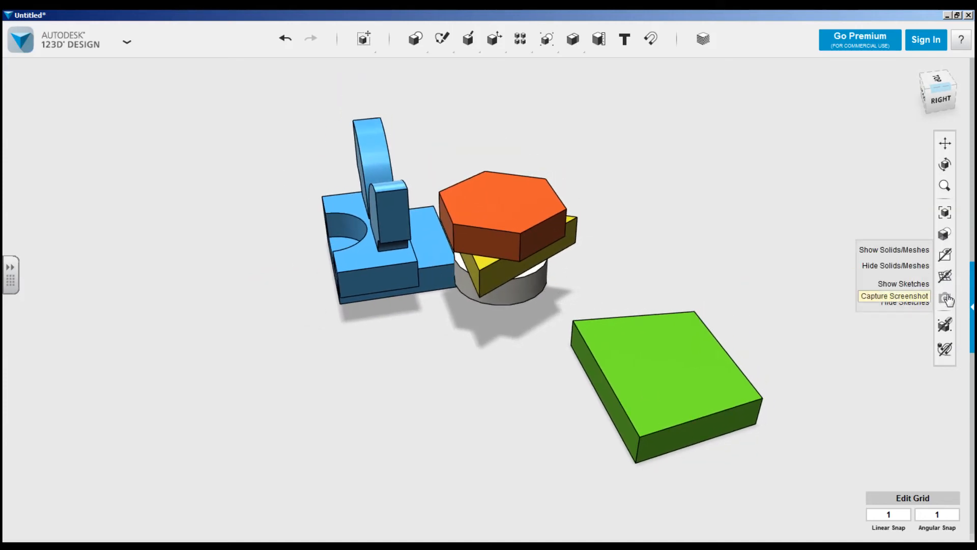